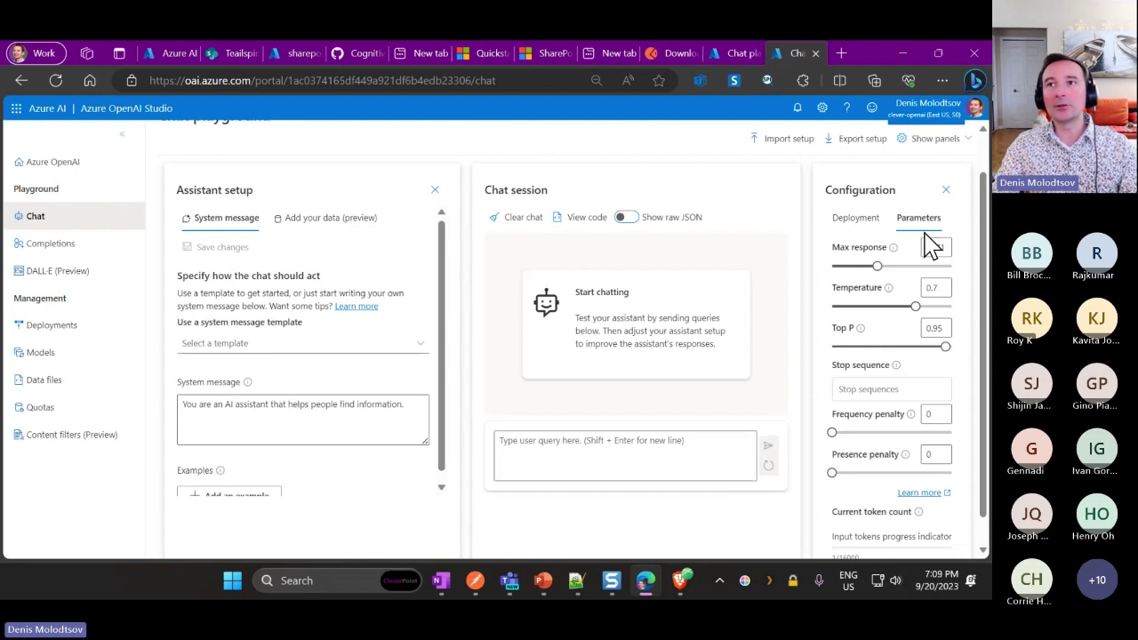
Review the Temperature and Top P parameters of the chat configuration and read the Top P description.
scroll(954, 356, "down", 1)
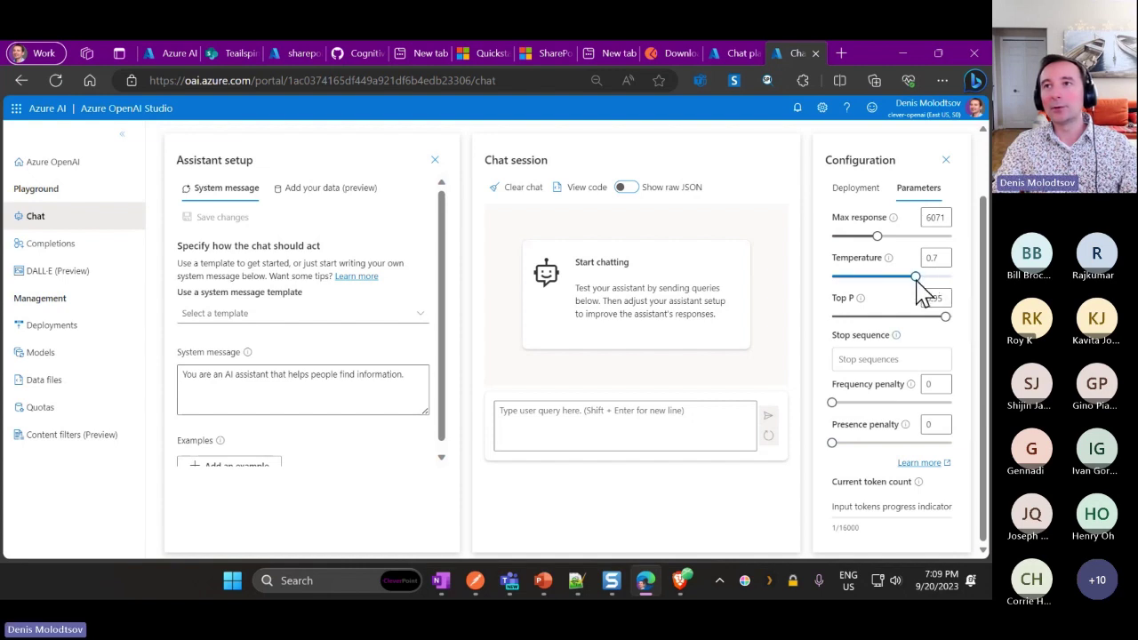
mouse_move(917, 281)
left_mouse_down()
mouse_move(864, 285)
mouse_move(877, 286)
mouse_move(873, 297)
mouse_move(831, 282)
mouse_move(918, 283)
left_mouse_up()
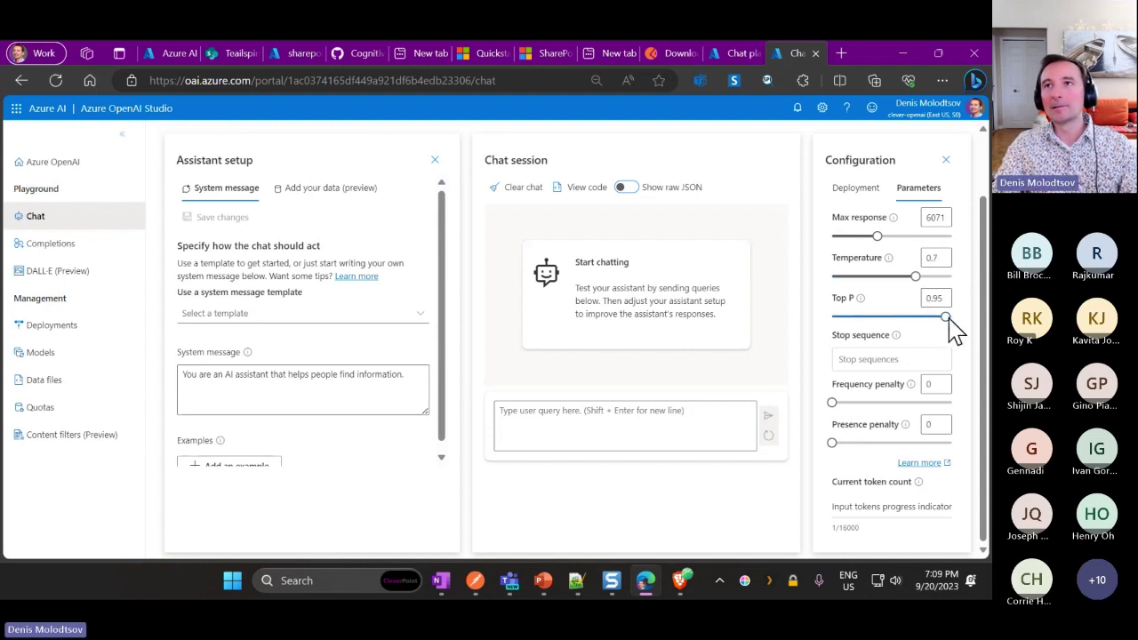
mouse_move(862, 301)
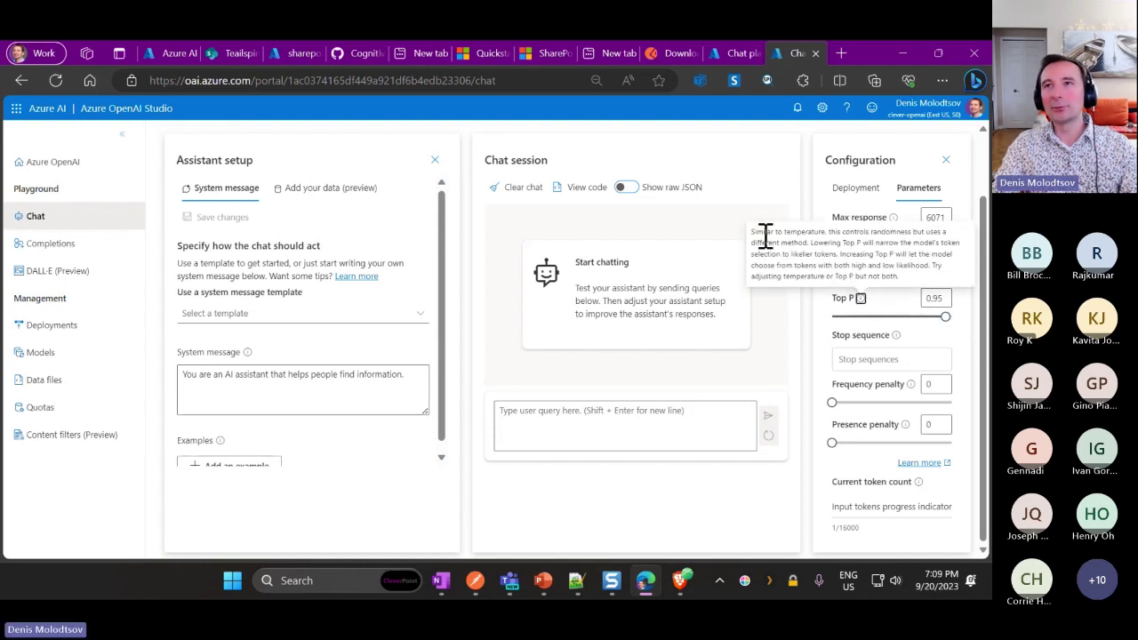
left_click_drag(765, 236, 876, 242)
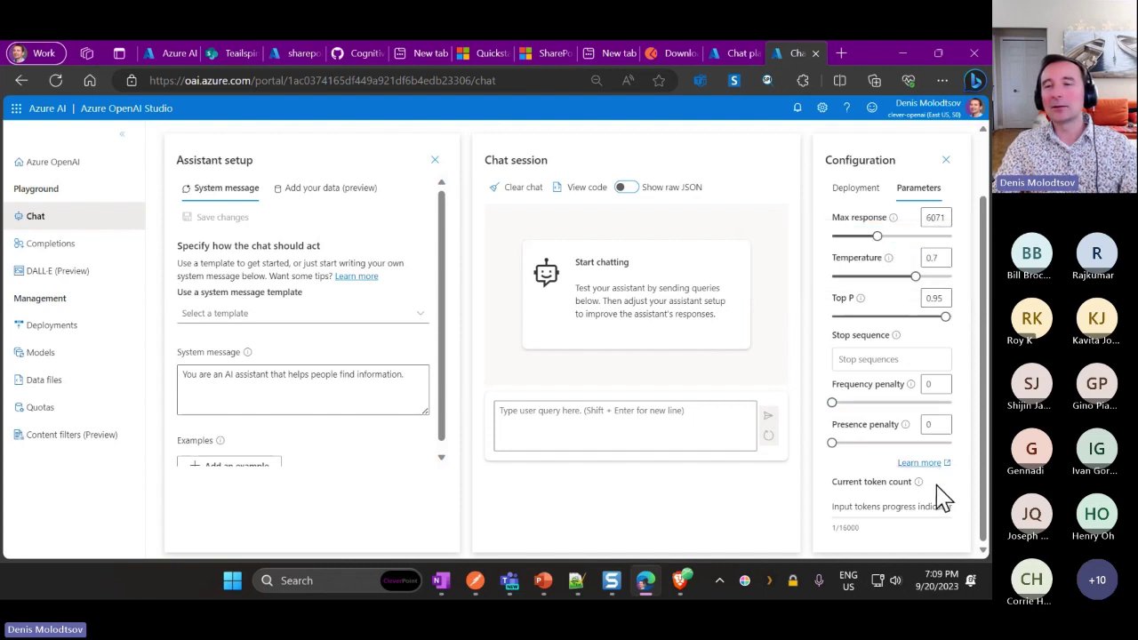
scroll(957, 458, "up", 2)
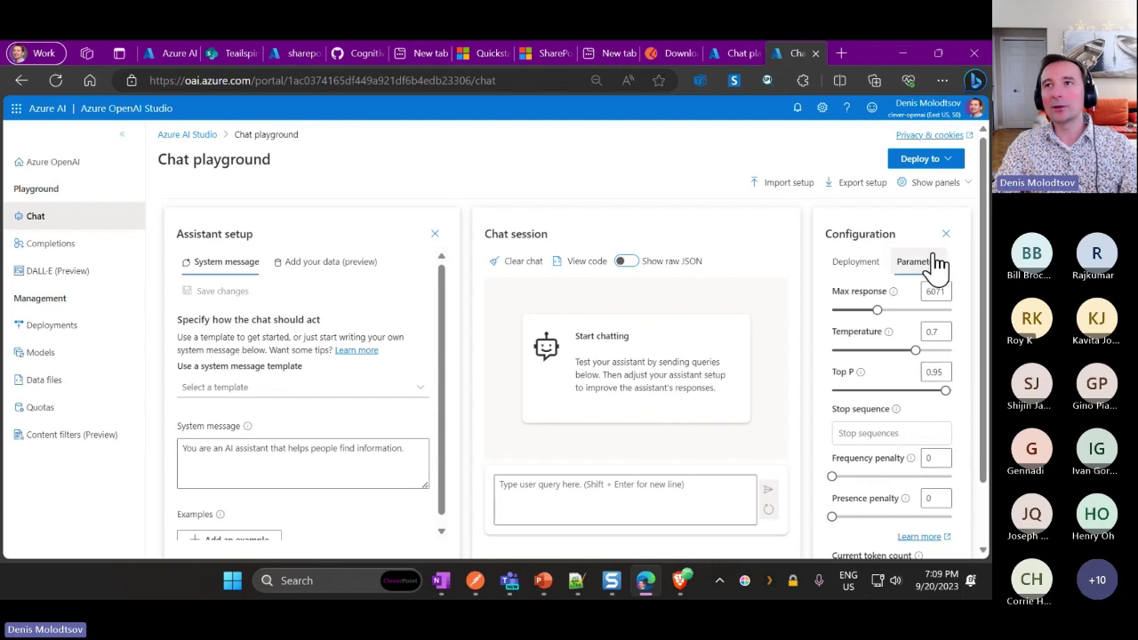
Lower the Max response parameter of the chat configuration to 1266.
scroll(933, 356, "down", 1)
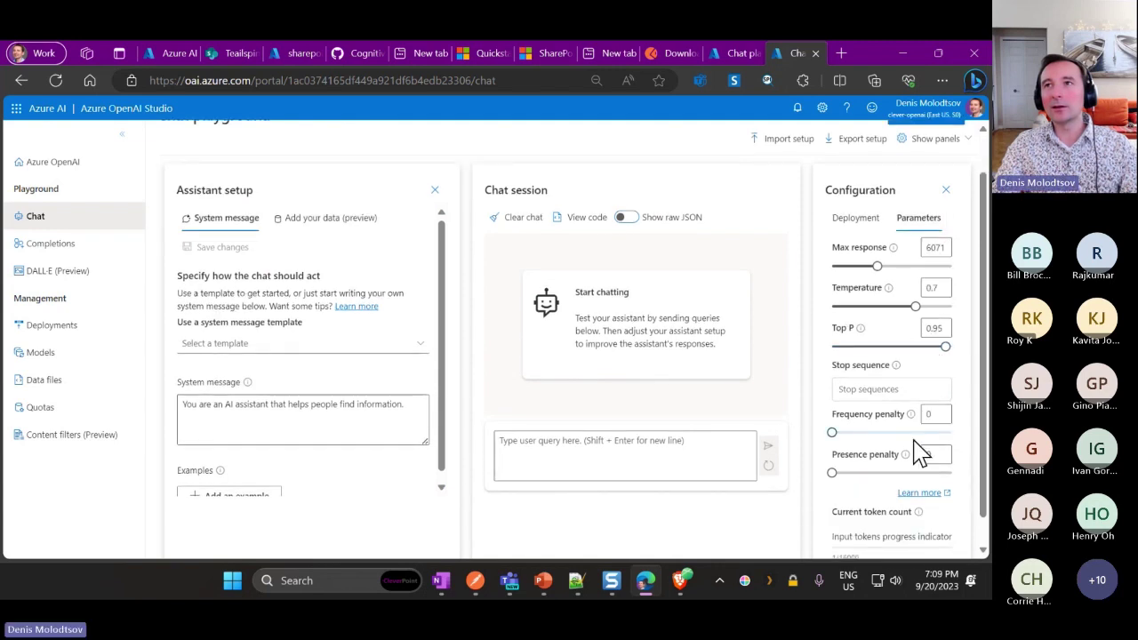
left_click_drag(877, 266, 922, 287)
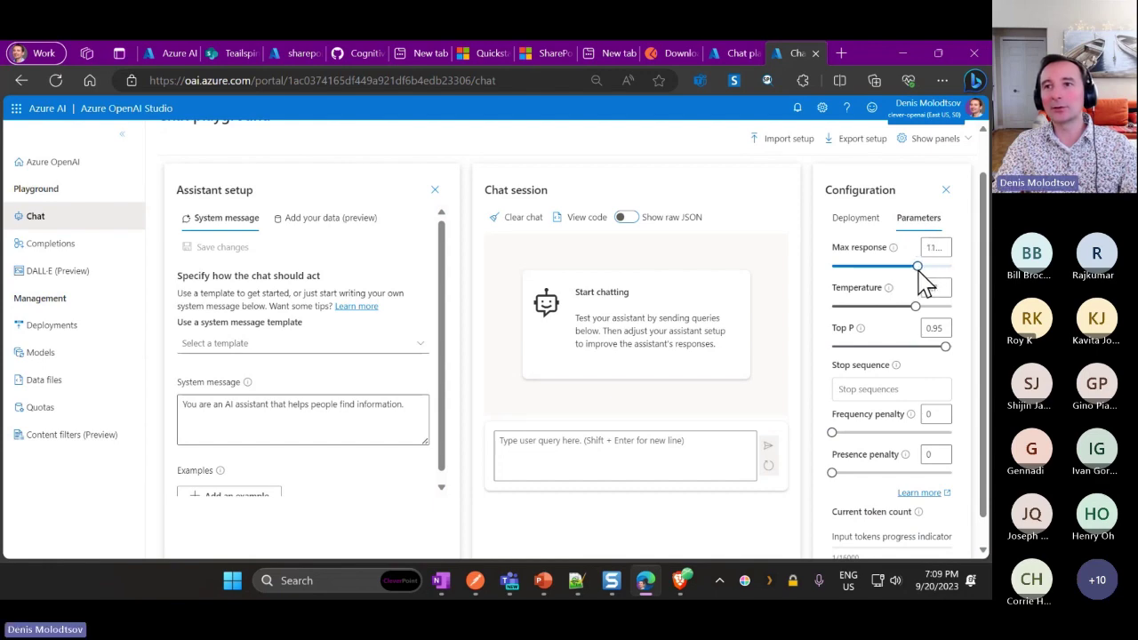
scroll(930, 424, "down", 1)
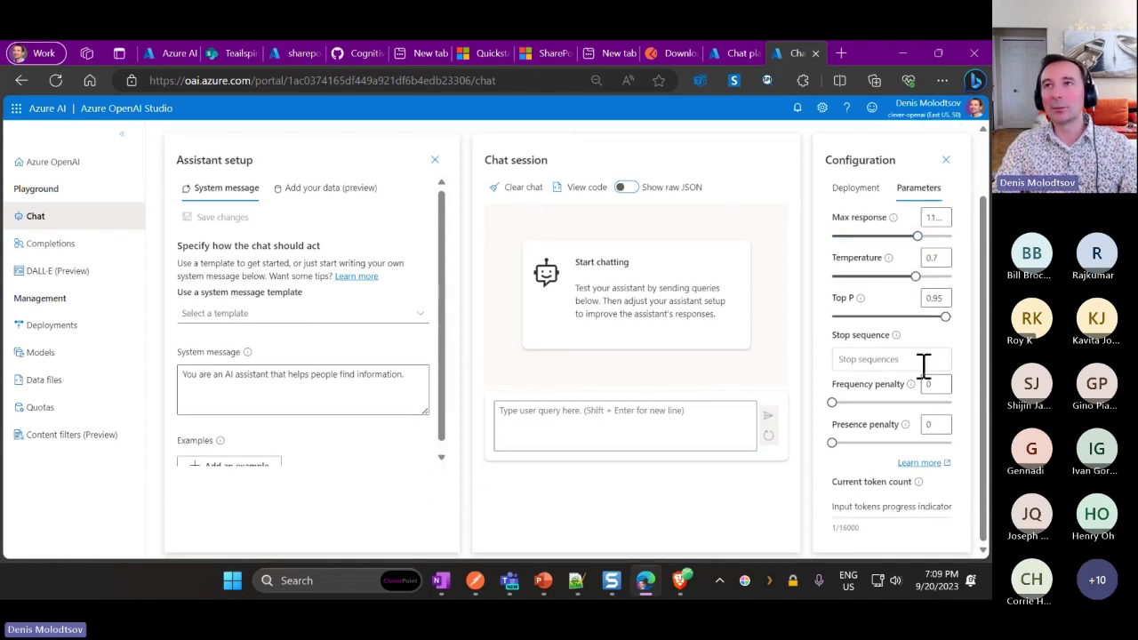
scroll(911, 338, "up", 2)
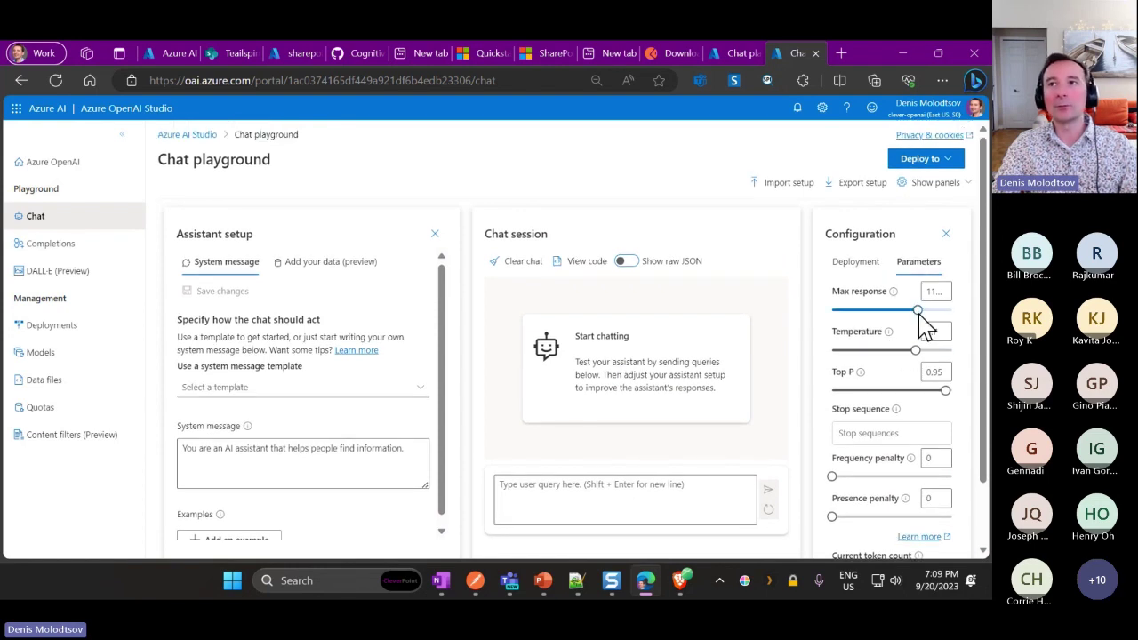
left_click_drag(918, 313, 850, 322)
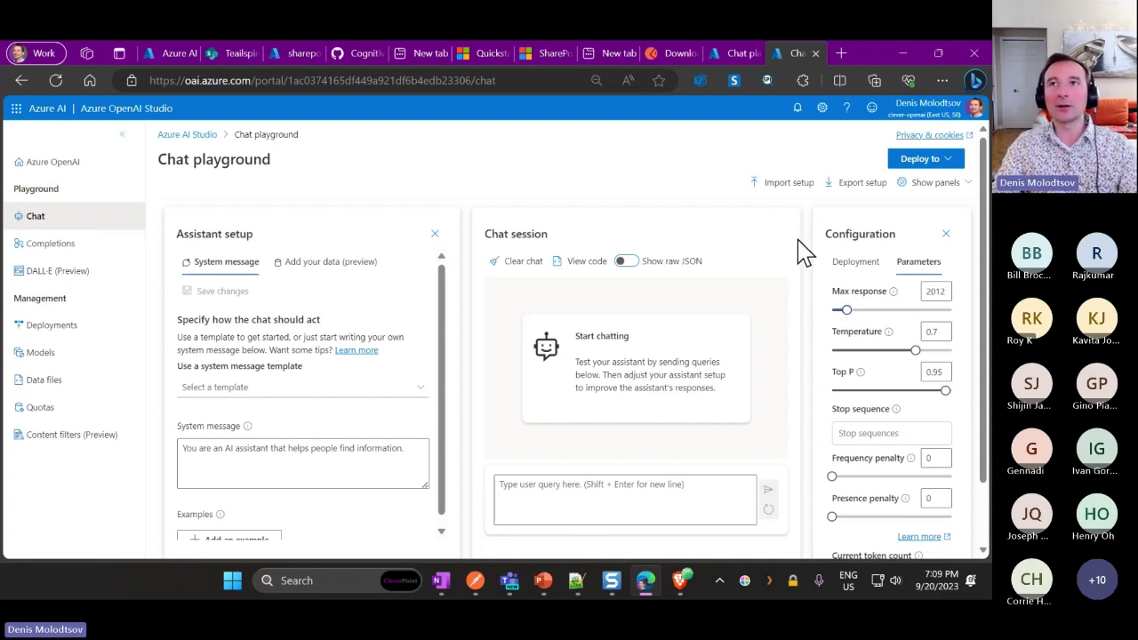
left_click_drag(846, 310, 841, 310)
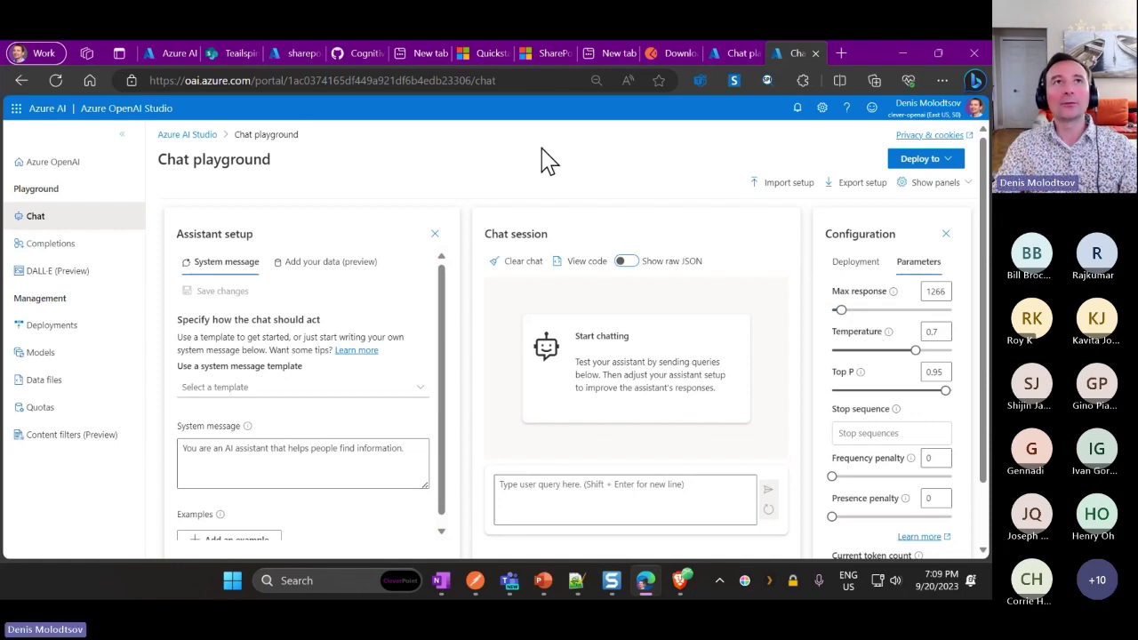
Open the cleverGPT web app in the Azure portal in a new browser tab.
key("ctrl+t")
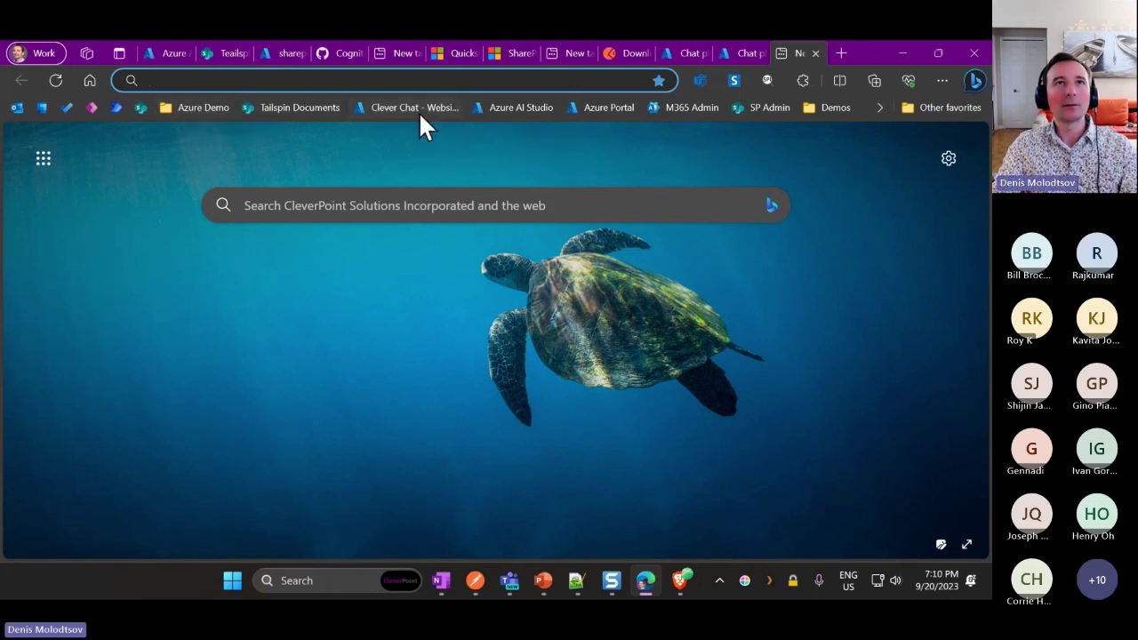
left_click(169, 112)
left_click(250, 265)
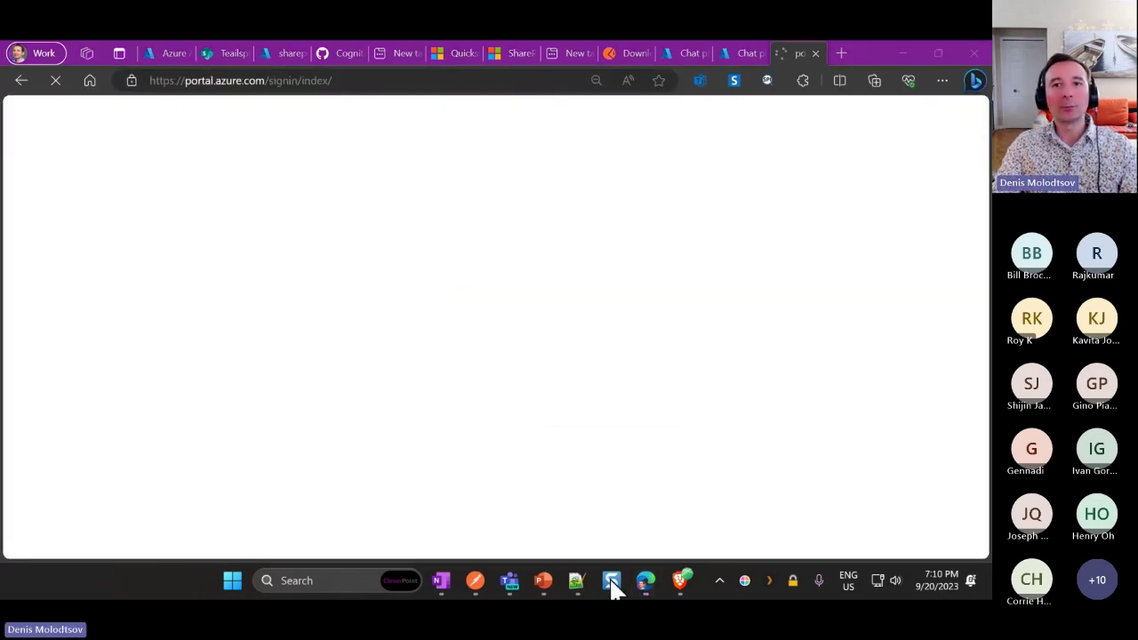
Switch to the architecture diagram in Snagit Editor, mark the OpenAI and web app icons with temporary red annotations, and clear them.
left_click(611, 581)
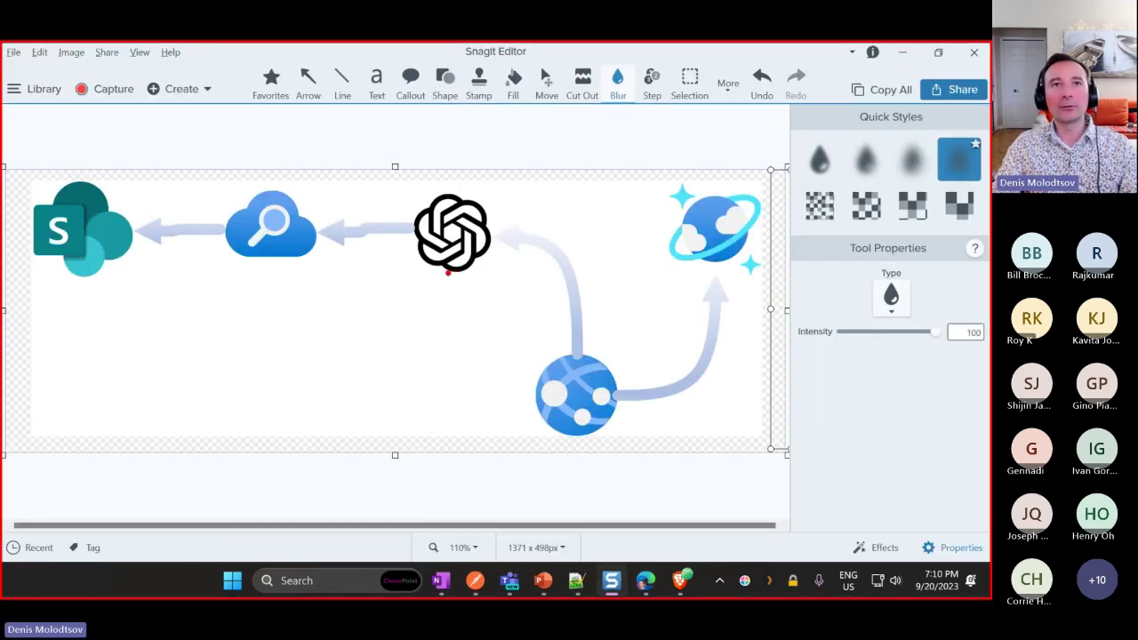
left_click_drag(446, 271, 435, 308)
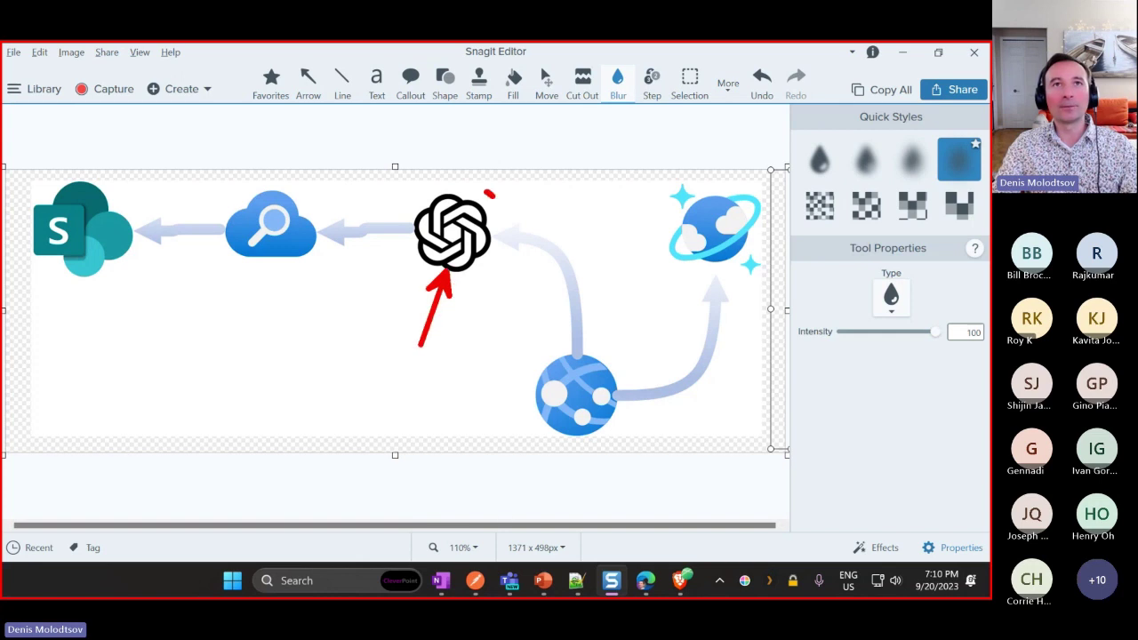
left_click_drag(491, 193, 507, 227)
mouse_move(601, 341)
left_mouse_down()
mouse_move(543, 342)
mouse_move(608, 480)
mouse_move(597, 341)
left_mouse_up()
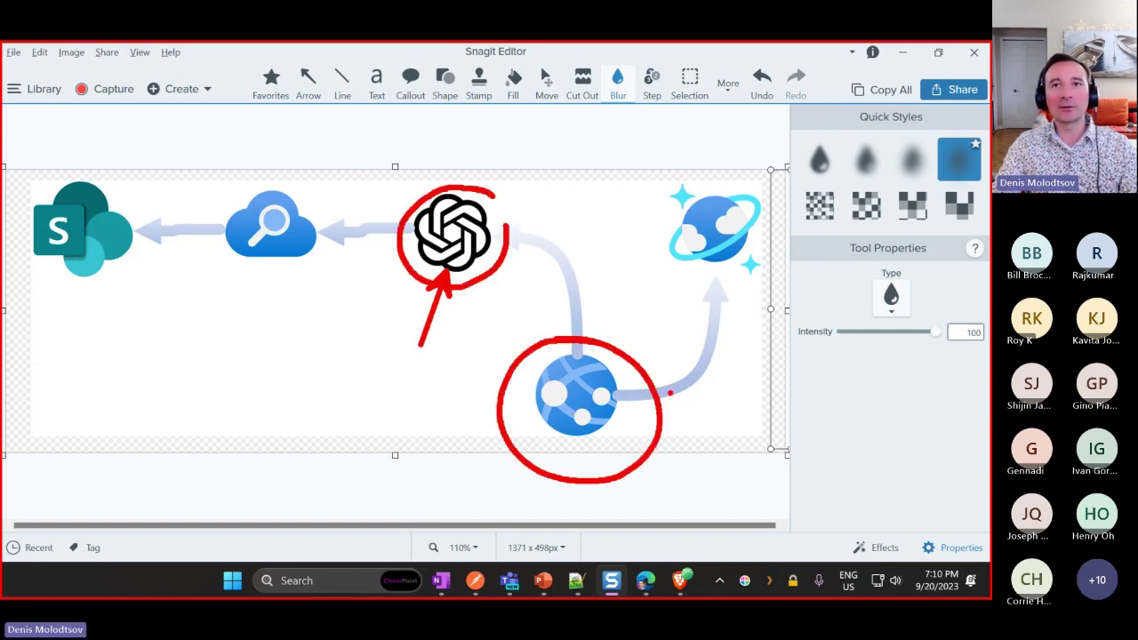
key("Escape")
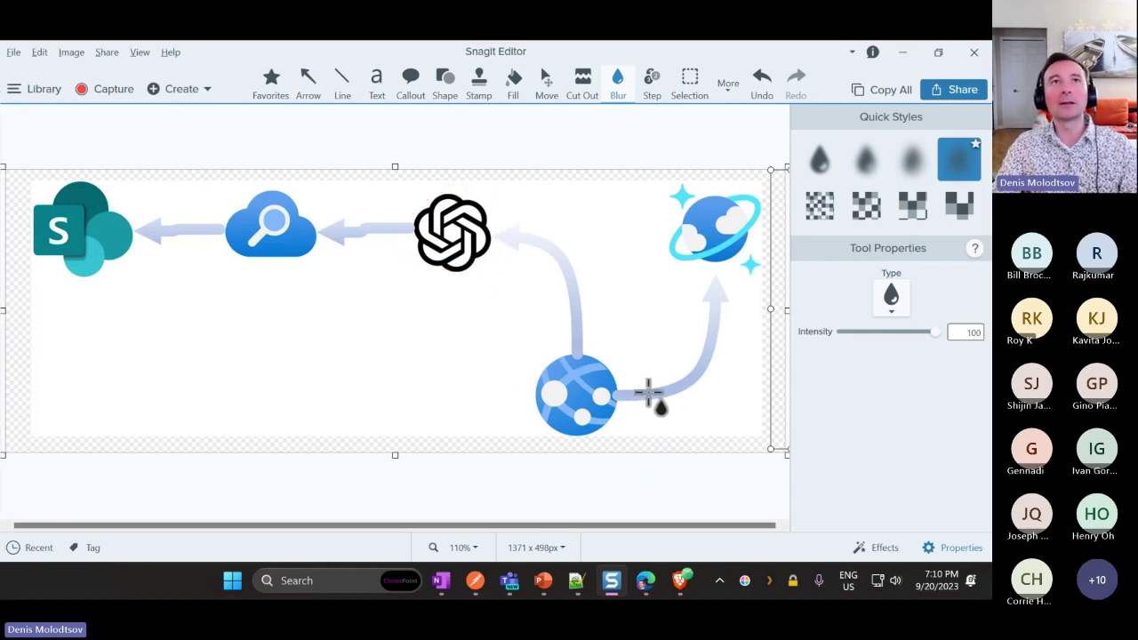
Return to the Azure portal in the browser and open the Configuration page of the cleverGPT web app.
key("alt+Tab")
scroll(128, 427, "down", 2)
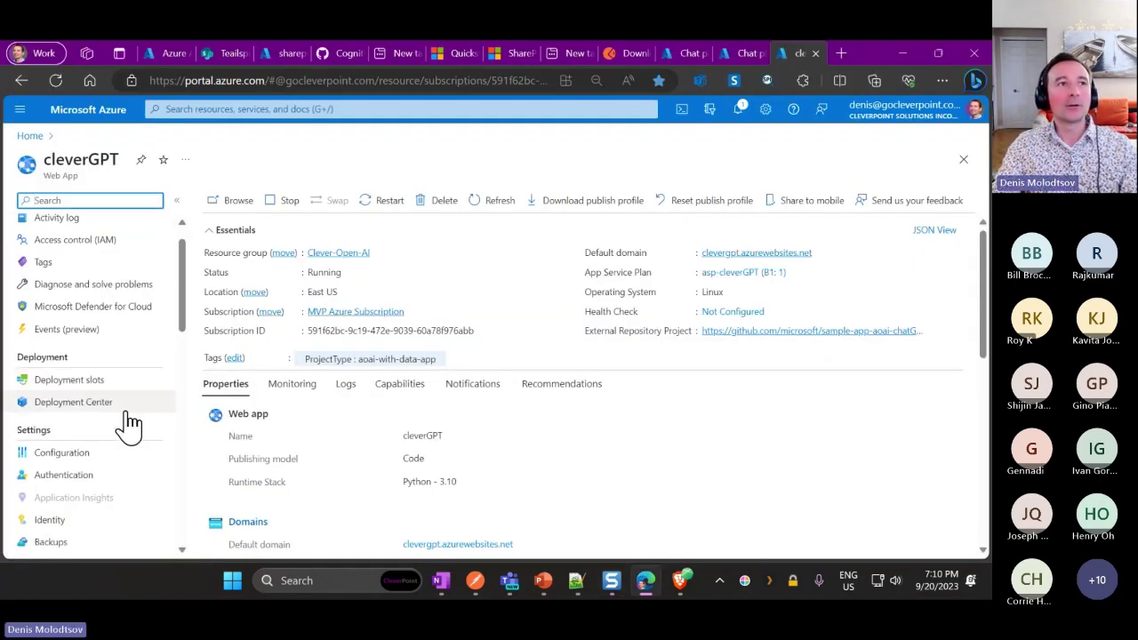
left_click(83, 416)
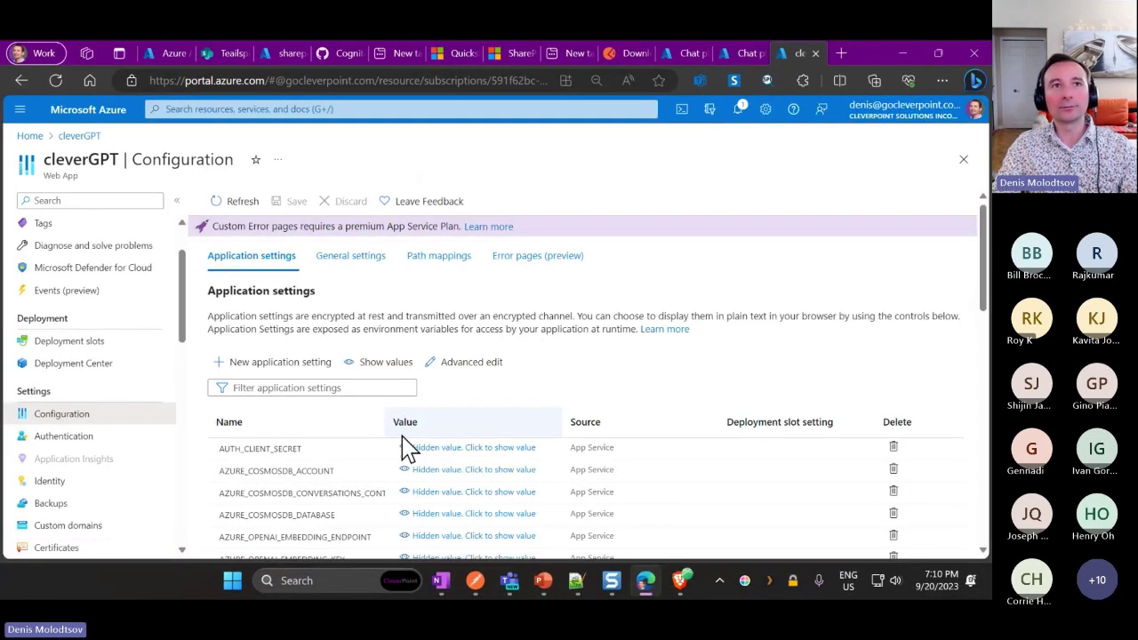
Find the AZURE_SEARCH_VECTOR_COLUMNS and AZURE_SEARCH_TOP_K application settings and reveal their hidden values.
scroll(578, 494, "down", 3)
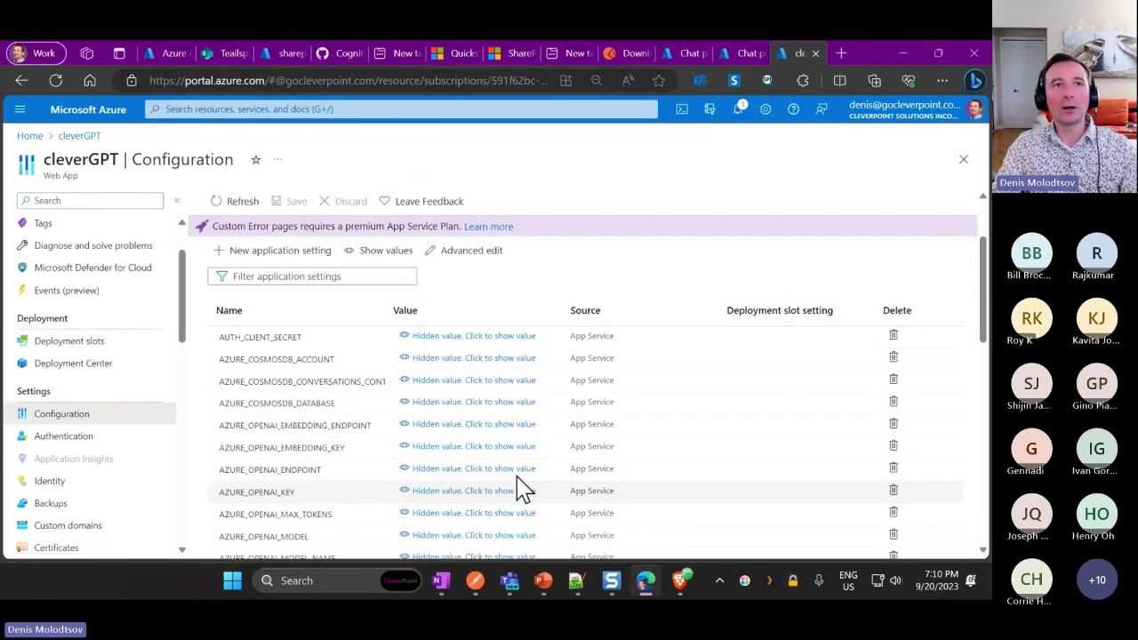
scroll(322, 363, "down", 3)
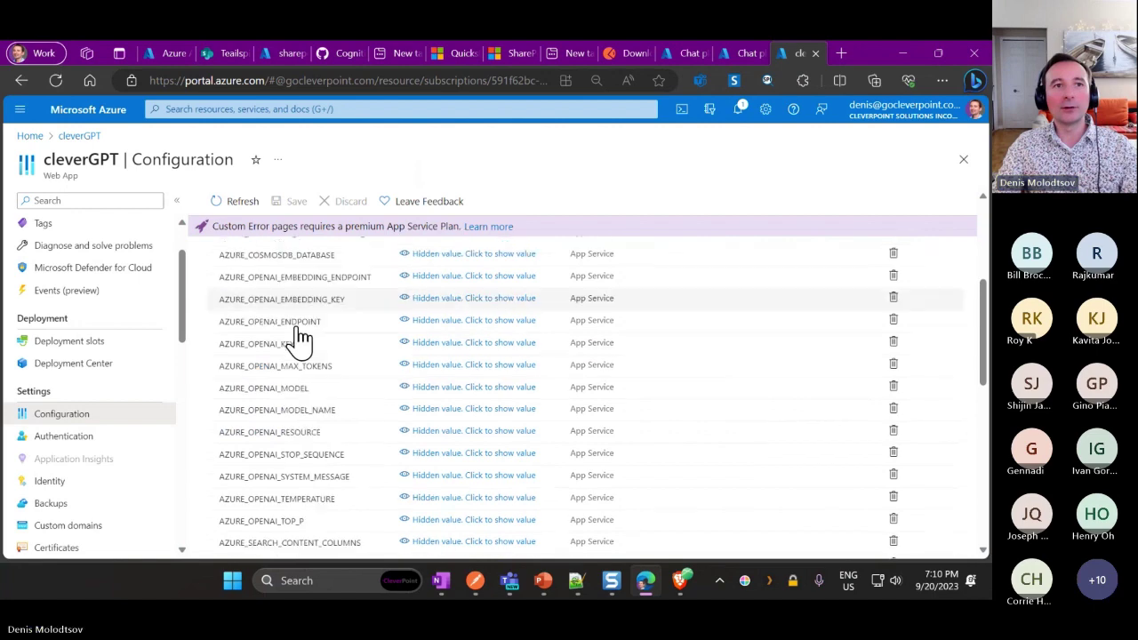
scroll(347, 449, "down", 1)
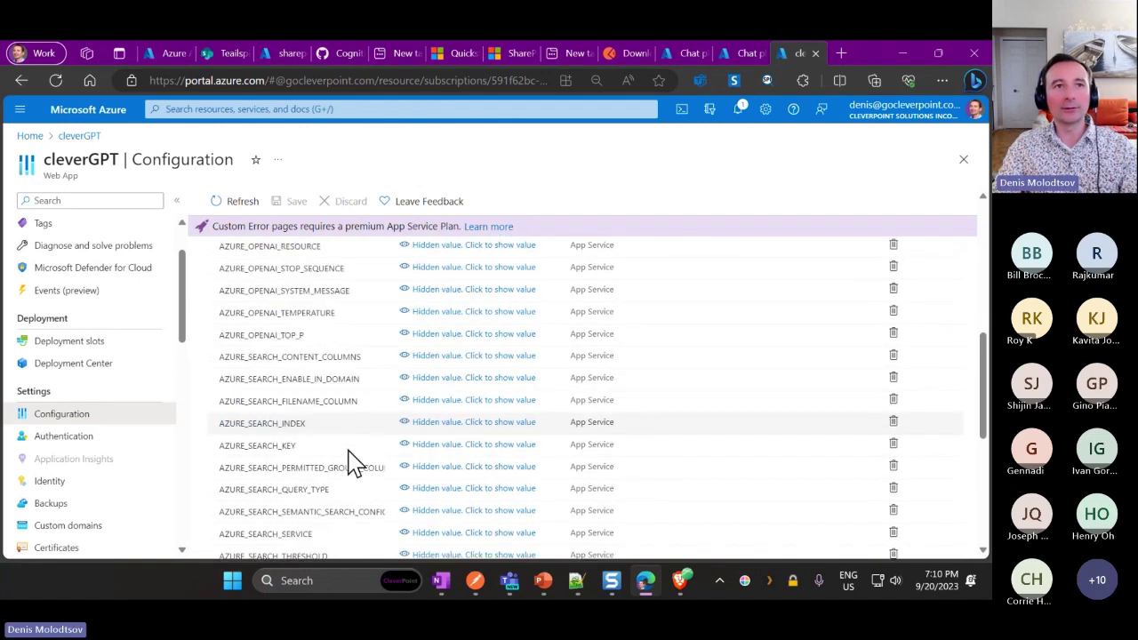
scroll(353, 461, "down", 4)
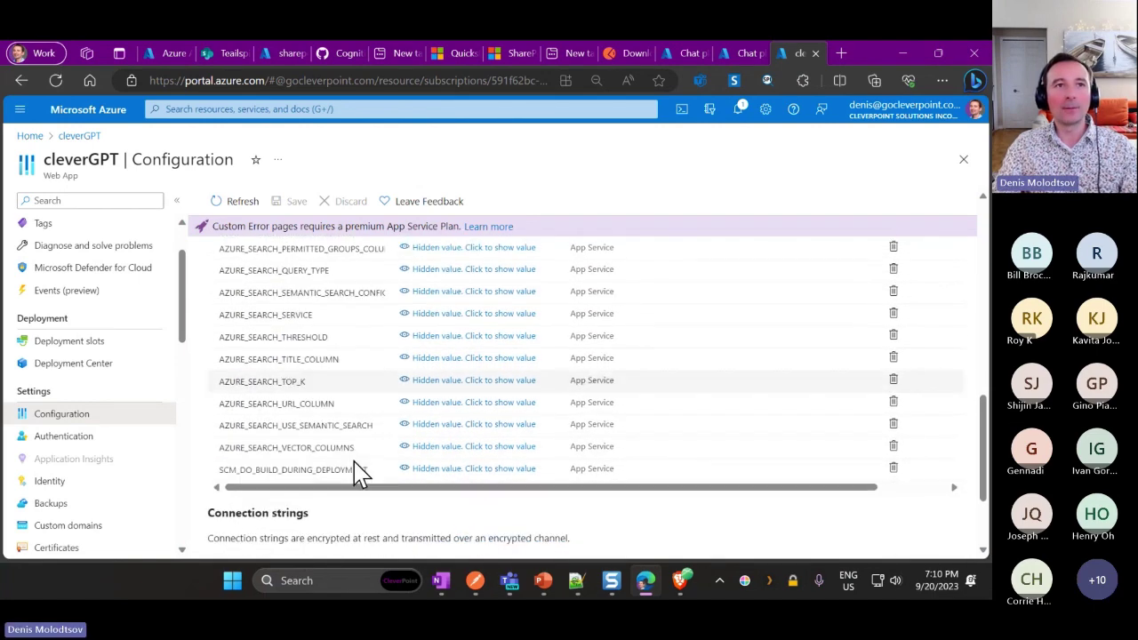
key("ctrl+f")
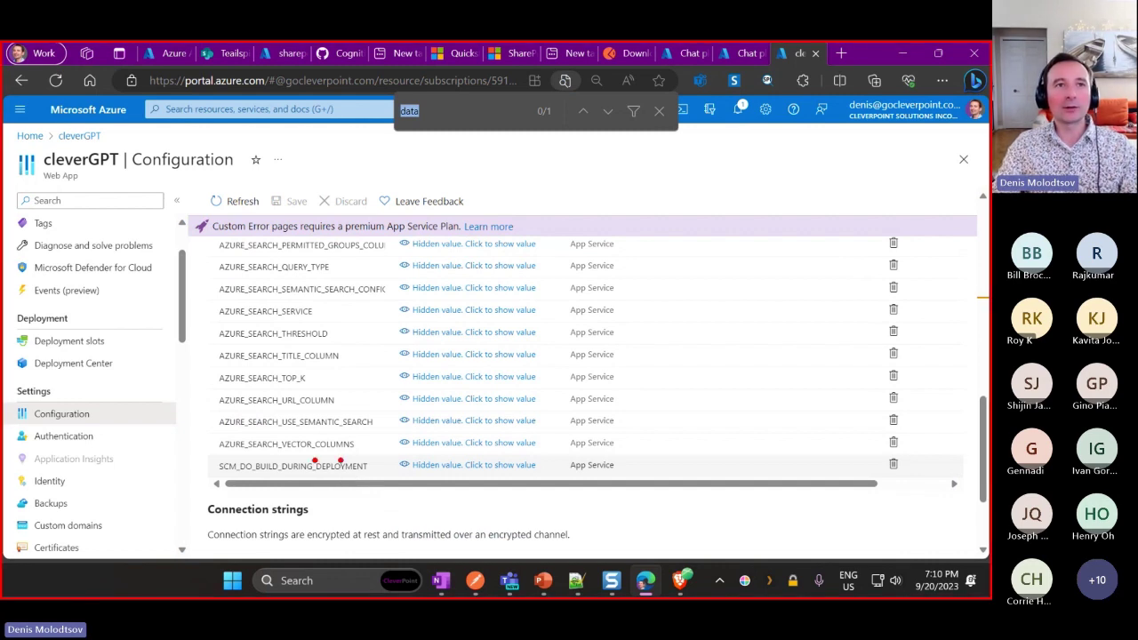
left_click_drag(271, 451, 365, 451)
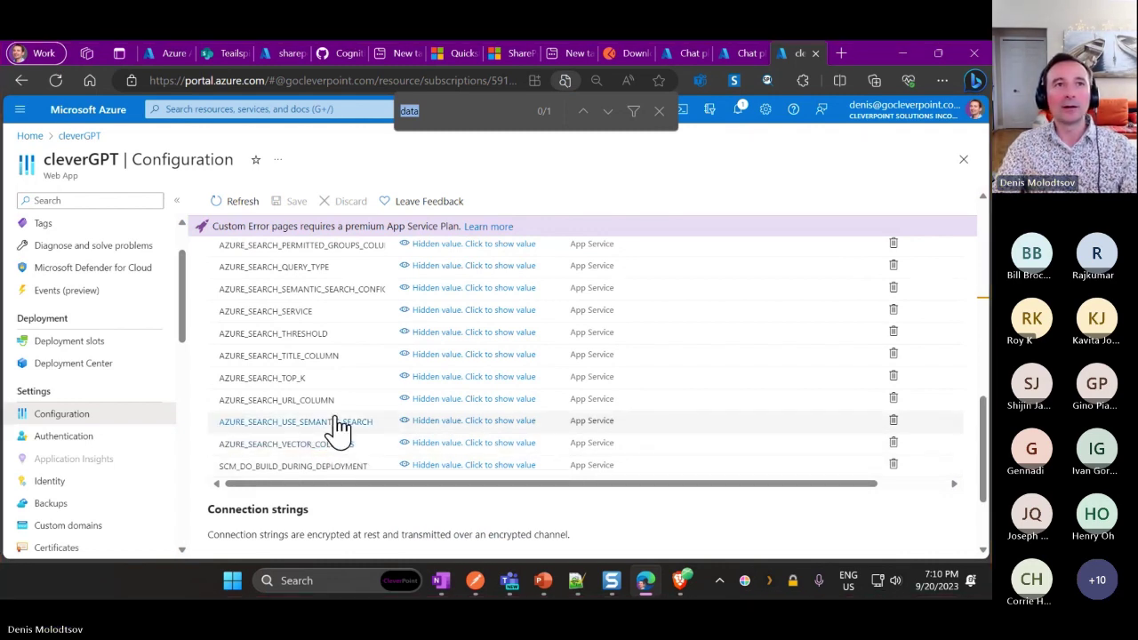
left_click(444, 443)
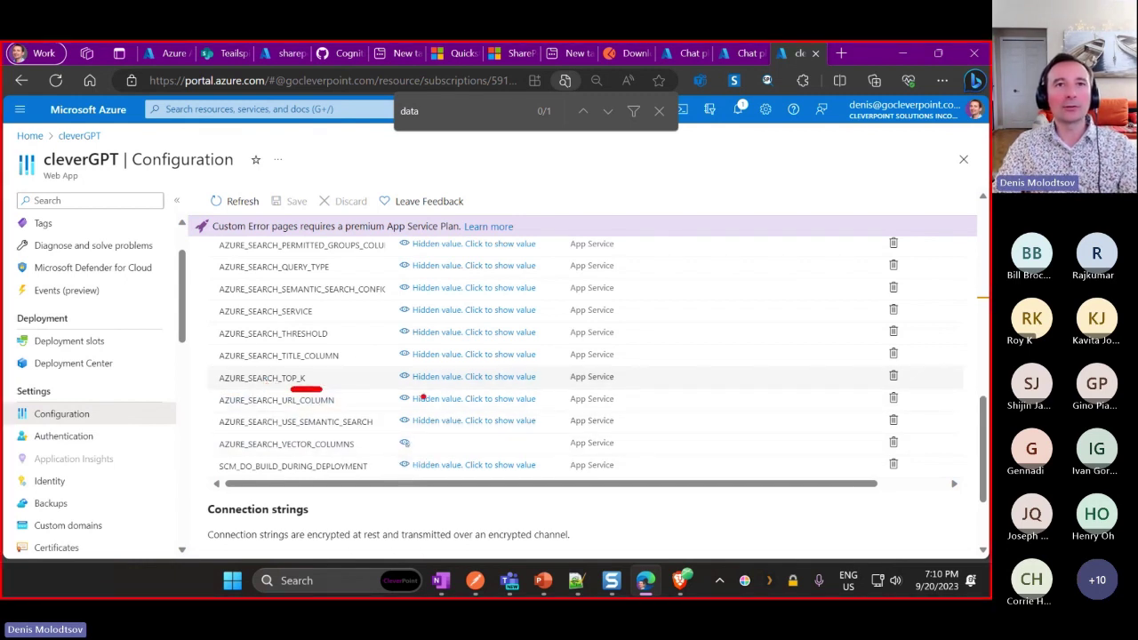
left_click(461, 378)
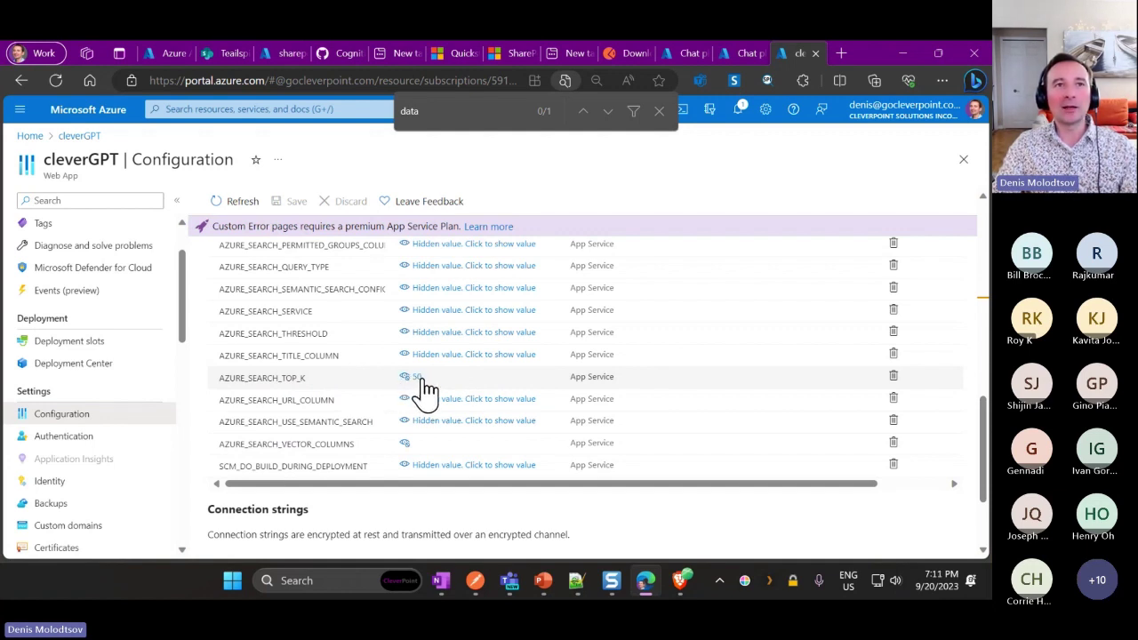
key("ctrl+2")
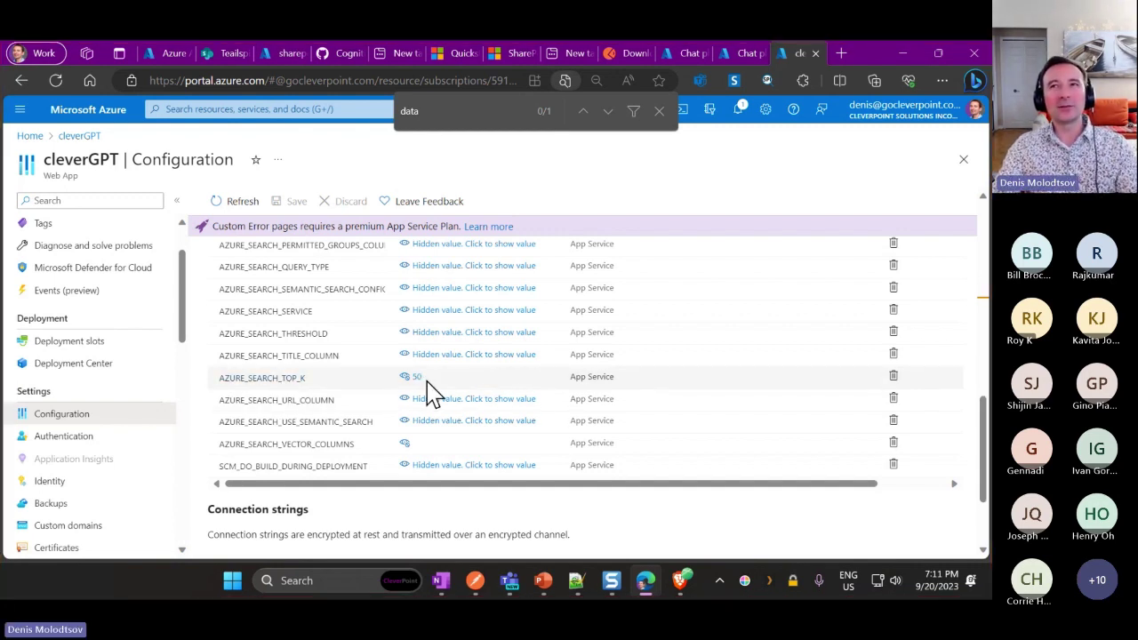
left_click(297, 385)
left_click(436, 279)
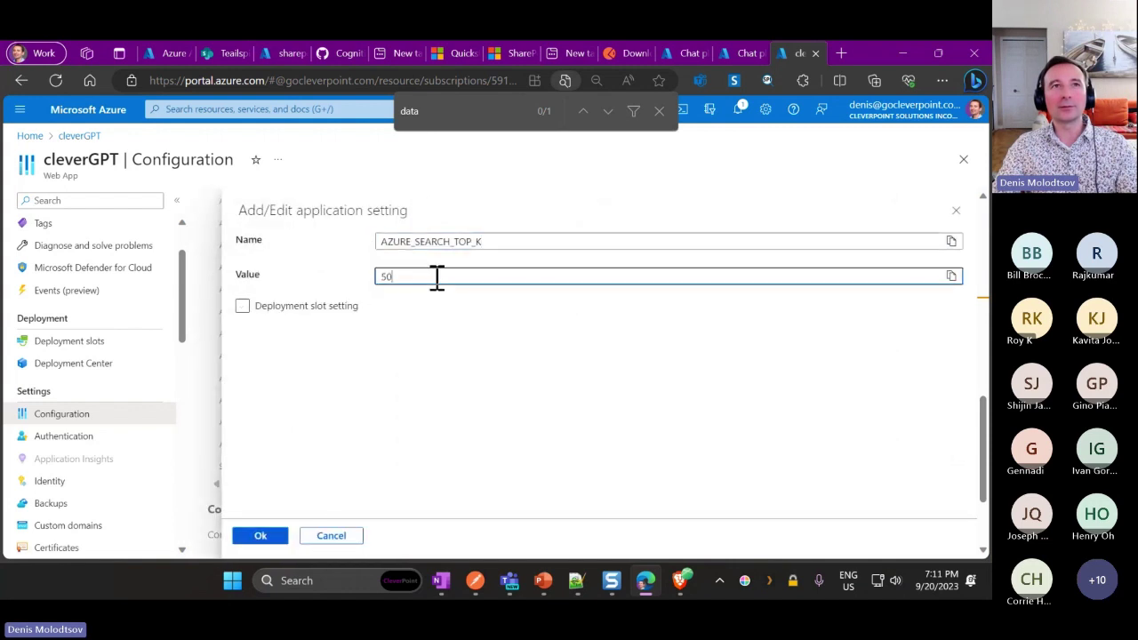
type("34")
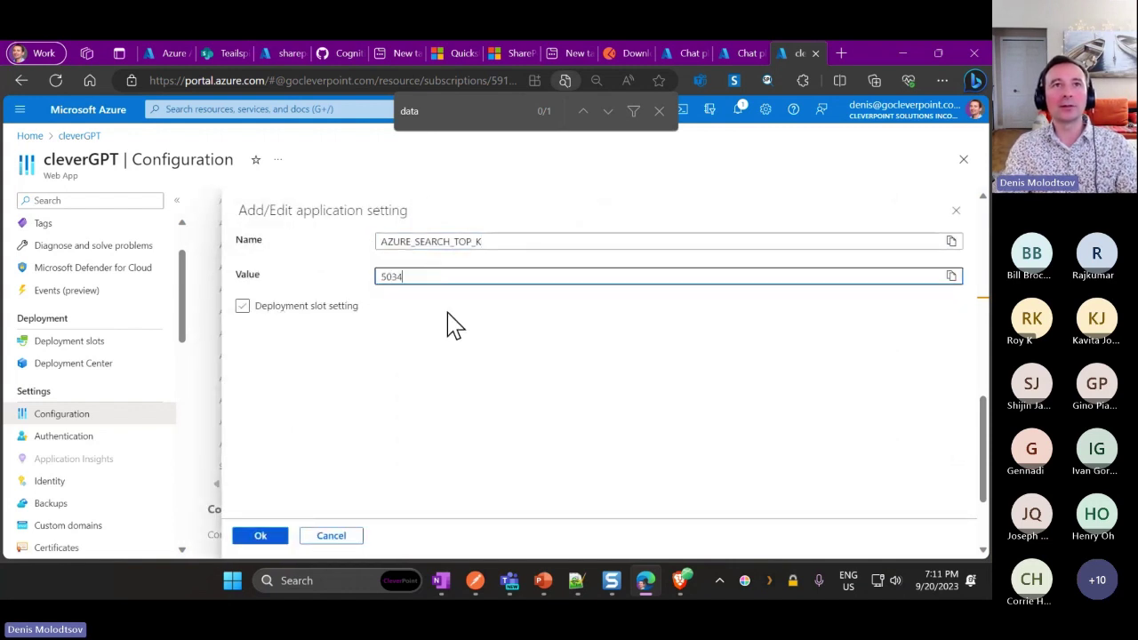
key("BackSpace")
key("BackSpace")
left_click(241, 305)
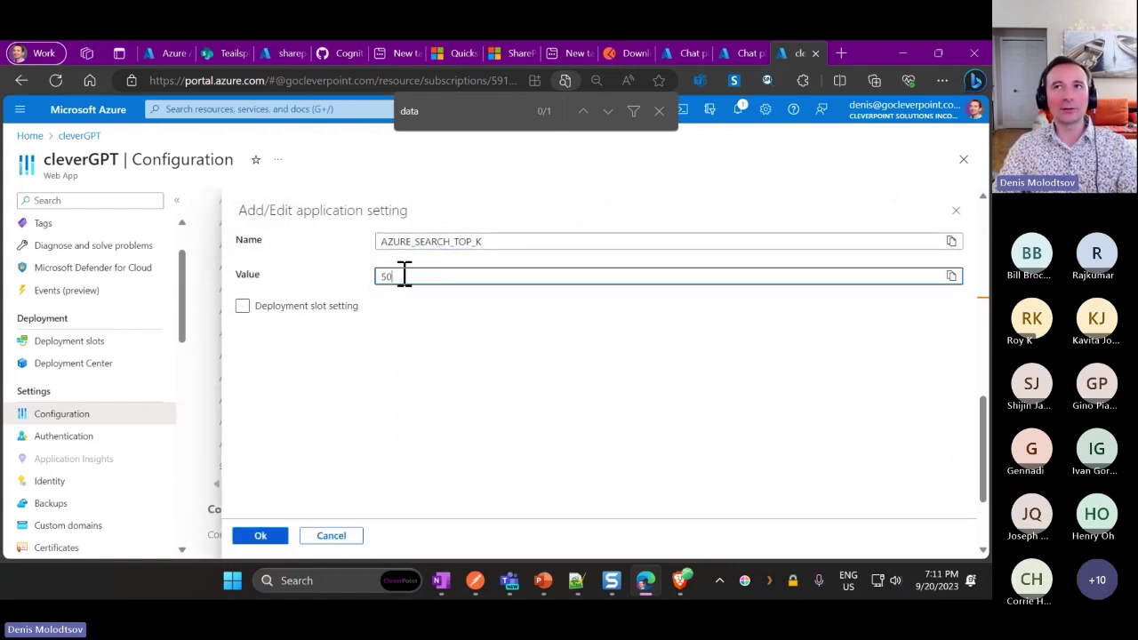
left_click(332, 539)
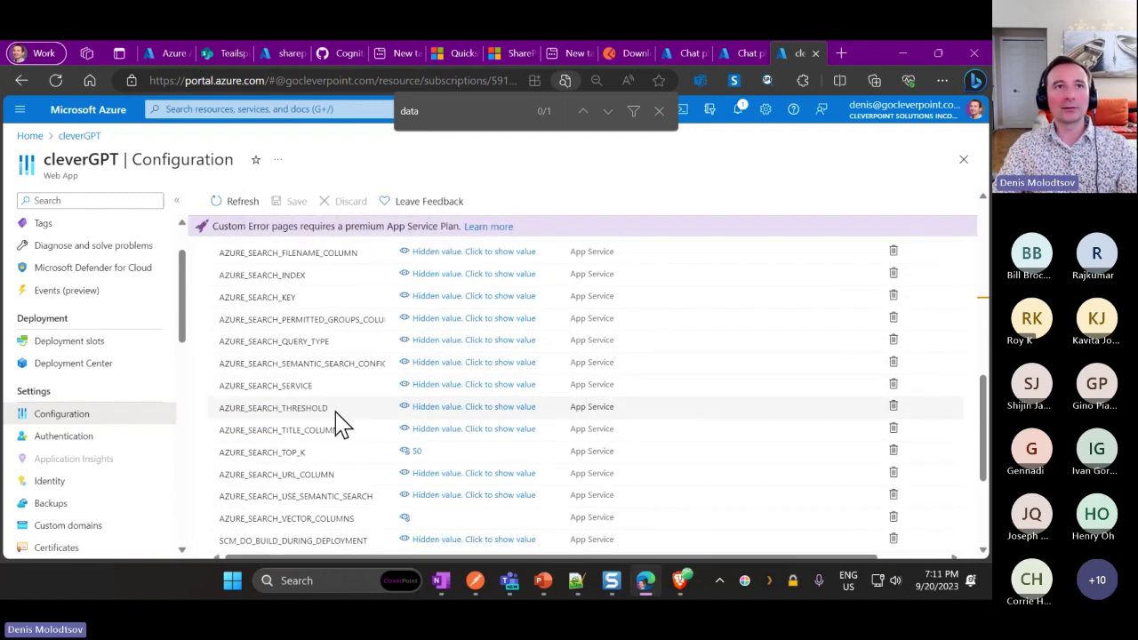
Clear the page search text and look back through the AZURE_SEARCH and AZURE_OPENAI application settings.
scroll(293, 415, "up", 1)
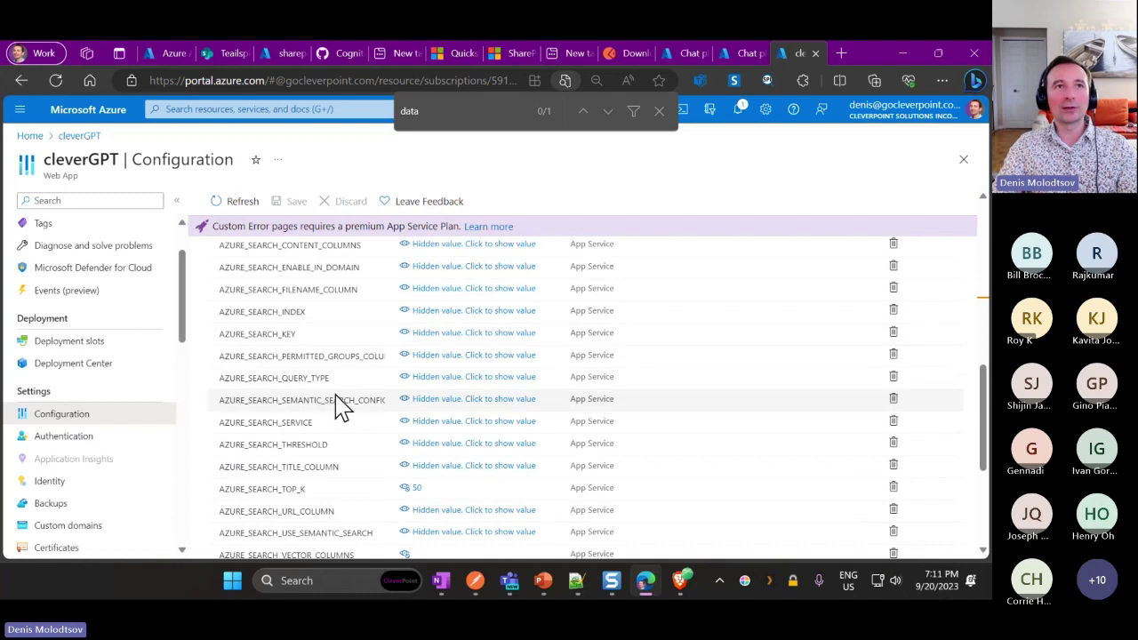
key("ctrl+f")
type("ea")
key("Escape")
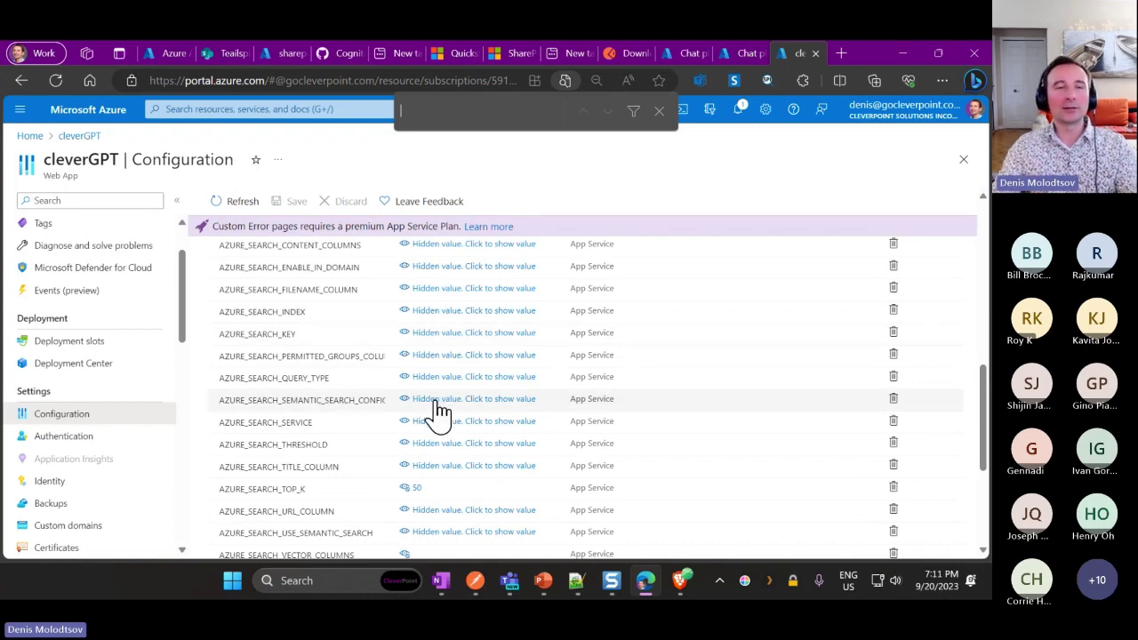
scroll(320, 436, "up", 2)
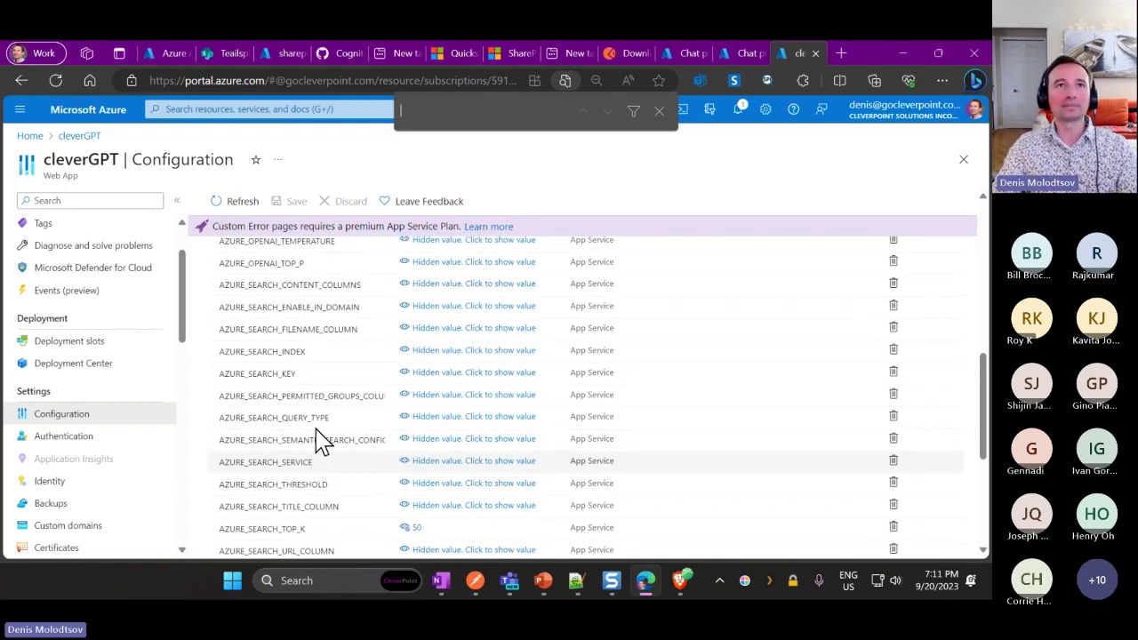
scroll(346, 432, "up", 2)
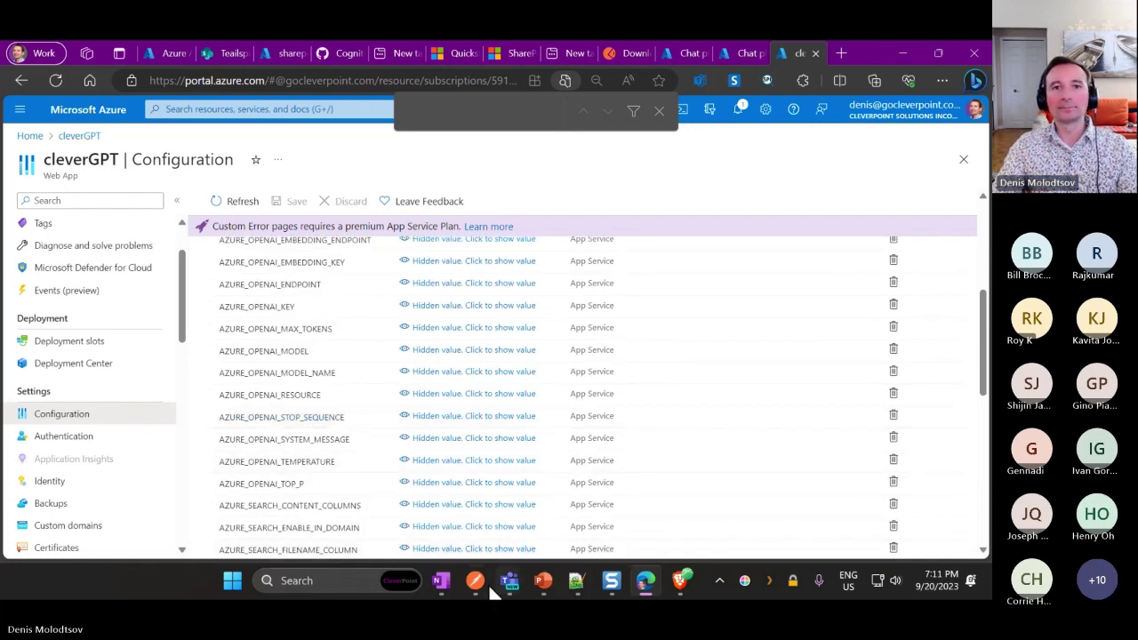
Switch to the architecture diagram in Snagit Editor, circle the web app and planet icons in temporary red ink, and add a tick beside the planet.
mouse_move(540, 584)
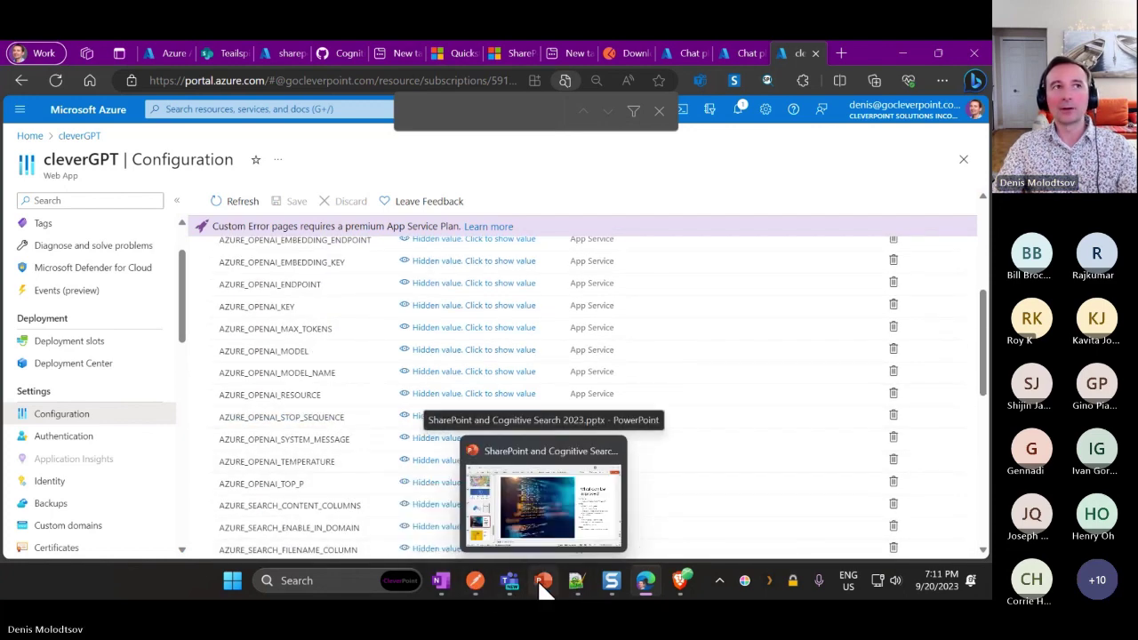
left_click(527, 479)
left_click(607, 580)
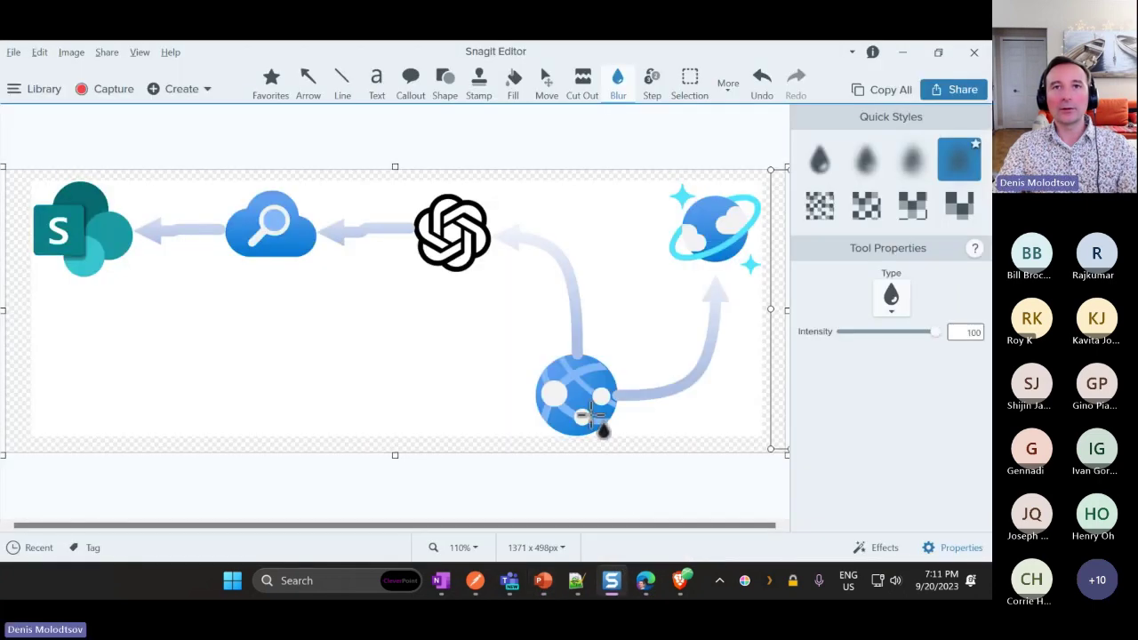
mouse_move(618, 366)
left_mouse_down()
mouse_move(591, 458)
mouse_move(621, 360)
left_mouse_up()
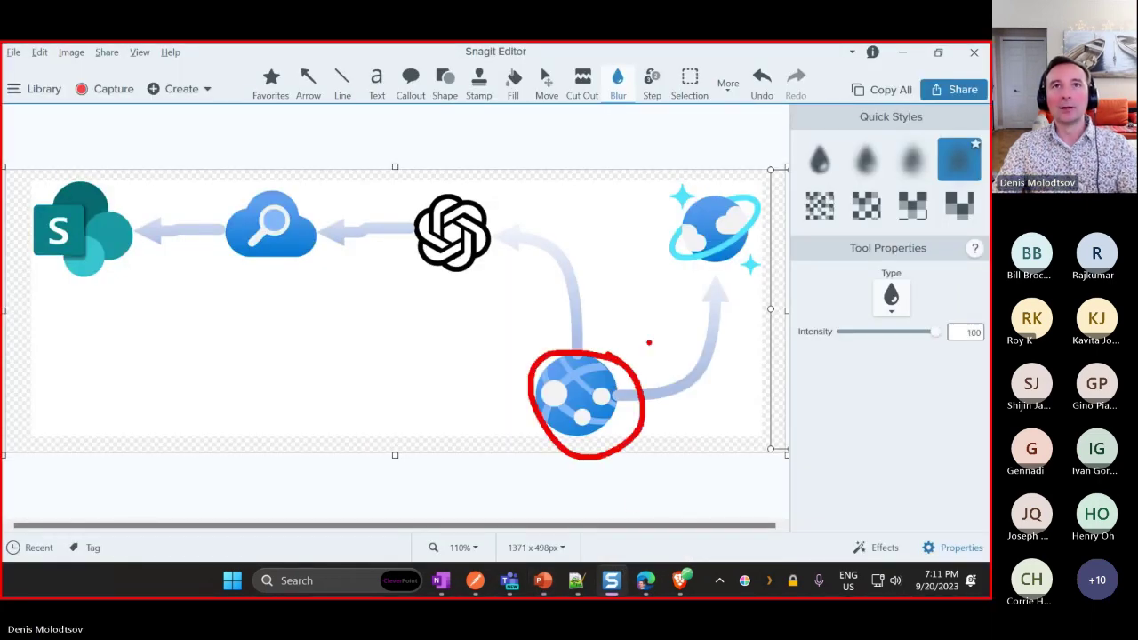
mouse_move(728, 181)
left_mouse_down()
mouse_move(680, 284)
mouse_move(738, 179)
left_mouse_up()
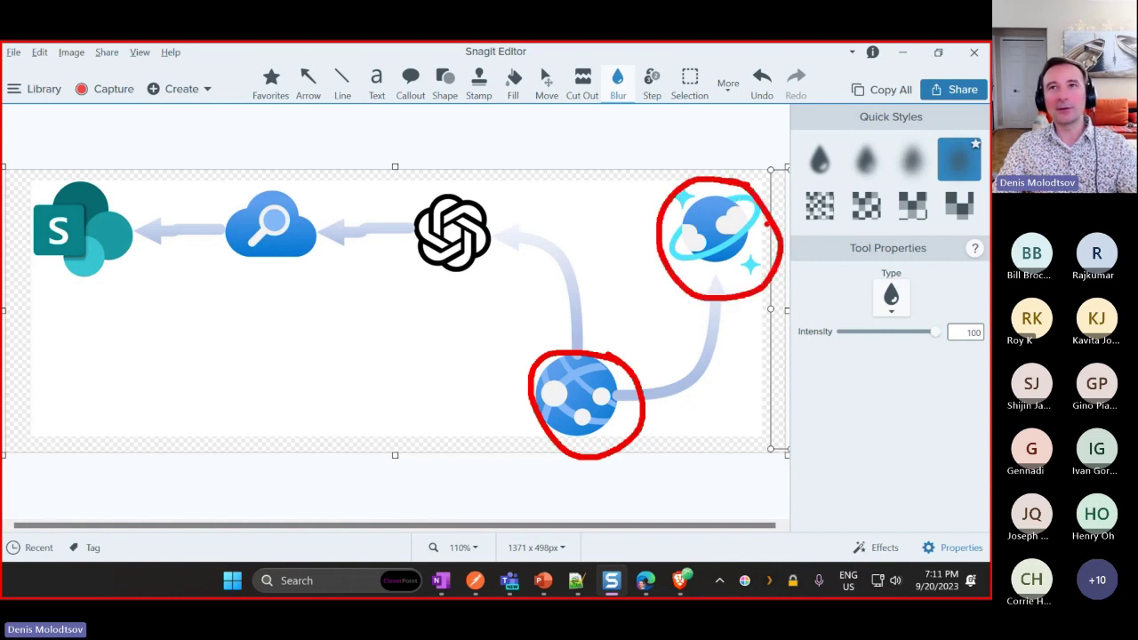
left_click_drag(751, 228, 778, 226)
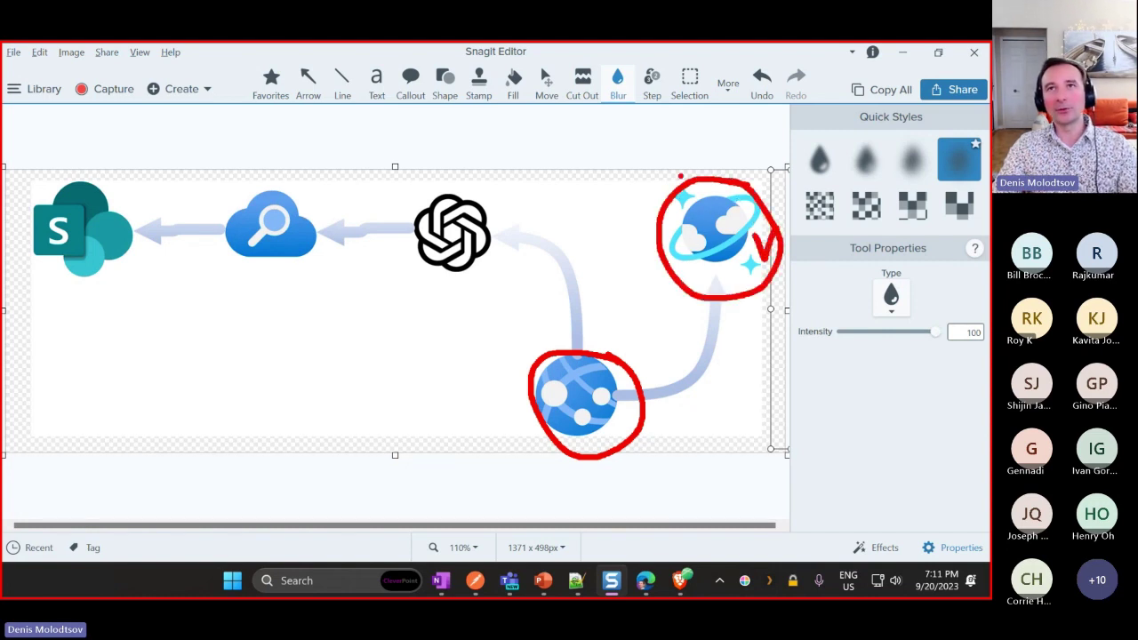
Cross out the planet icon in red and clear all the temporary annotations from the diagram.
left_click_drag(680, 176, 716, 261)
left_click_drag(685, 259, 742, 203)
key("ctrl+z")
key("ctrl+z")
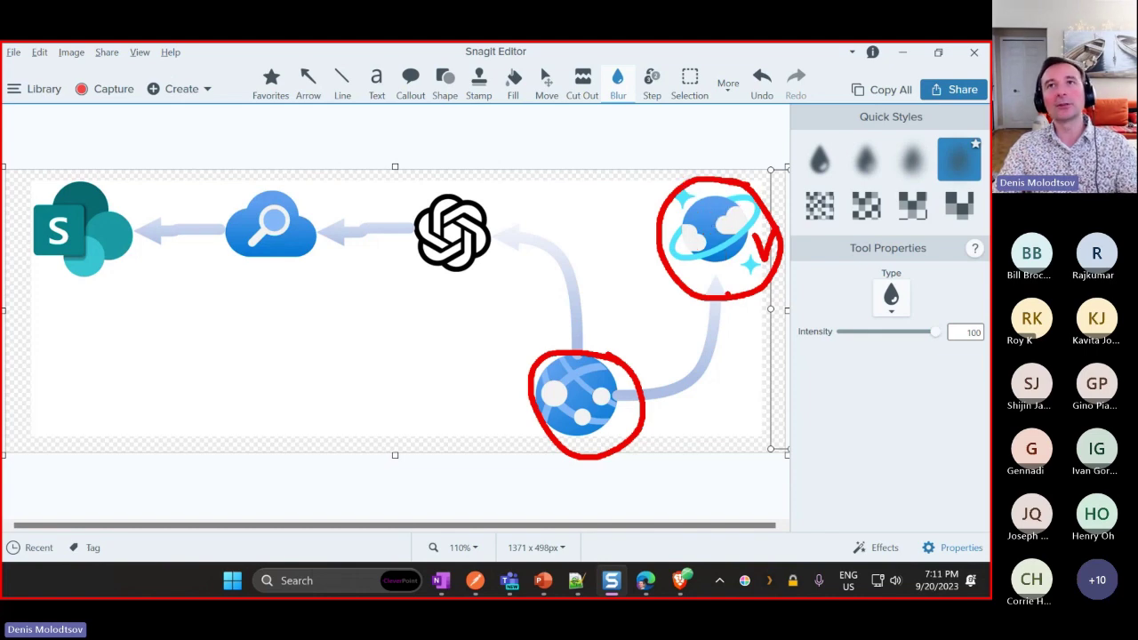
key("ctrl+z")
key("ctrl+z")
key("ctrl+z")
Switch to the PowerPoint presentation, open slide 29 "Search Improvements", and briefly highlight the line "Use other solutions from GitHub".
key("alt+Tab")
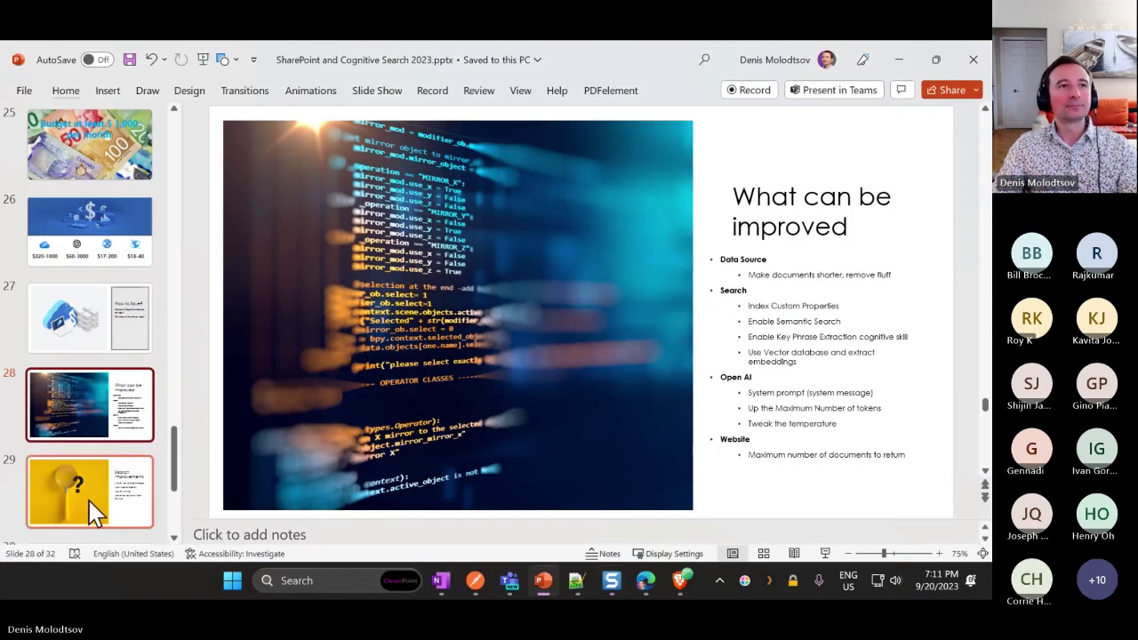
left_click(89, 511)
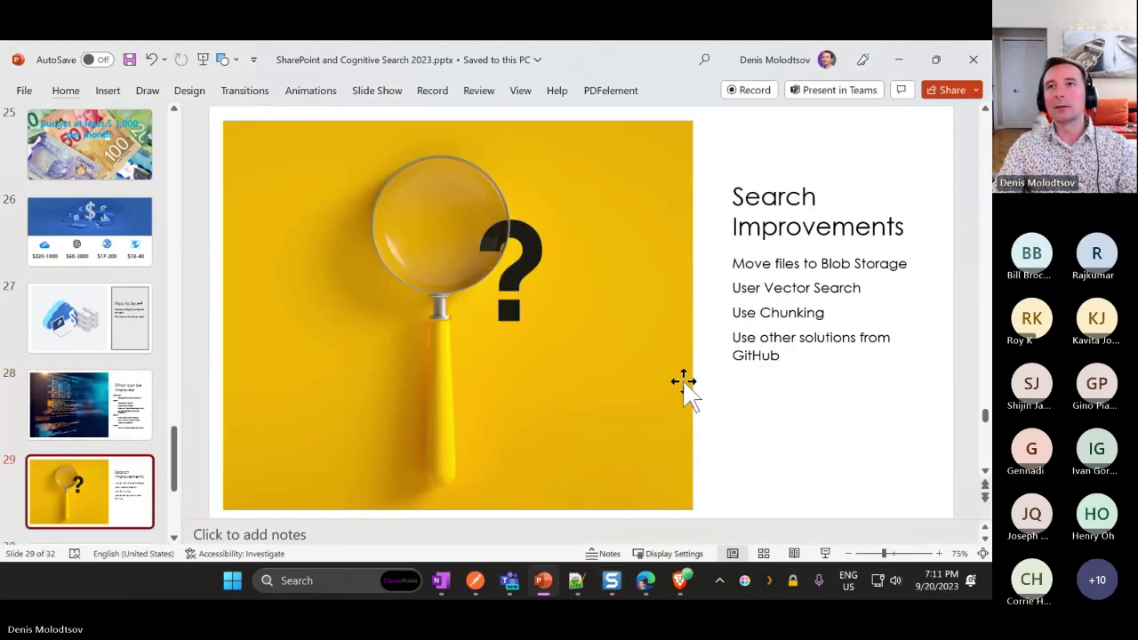
left_click_drag(735, 341, 779, 357)
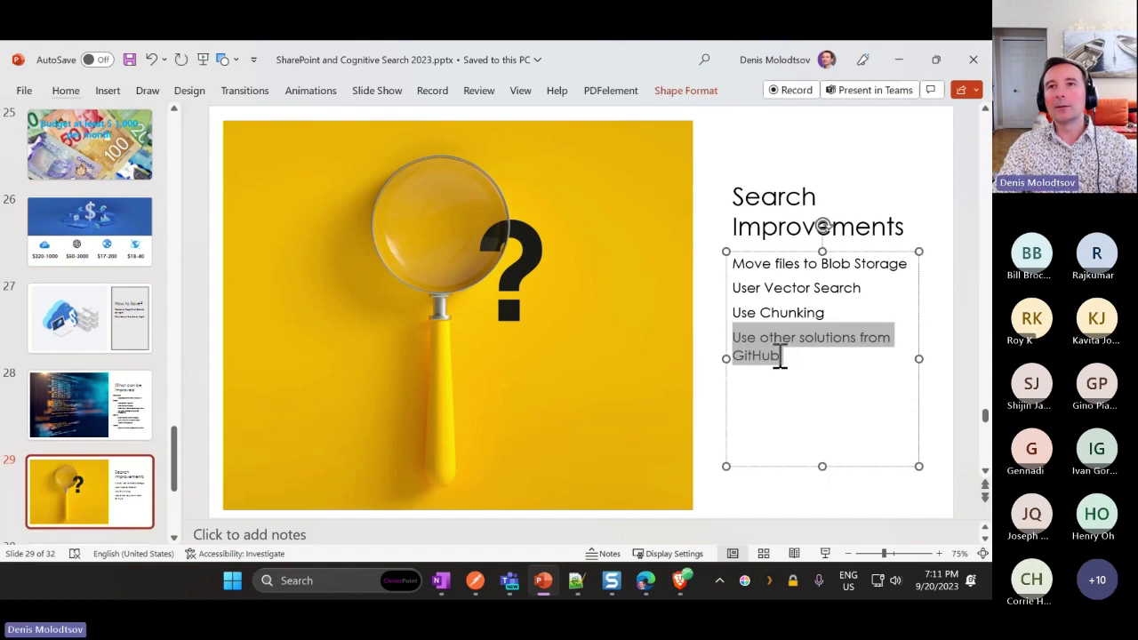
left_click(788, 370)
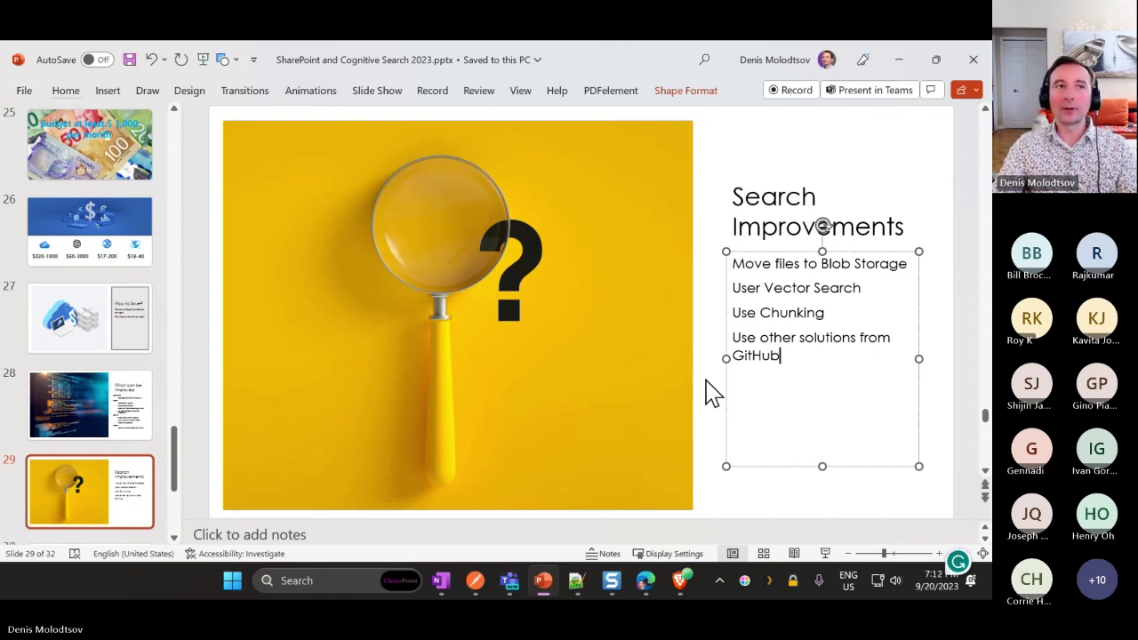
left_click(508, 580)
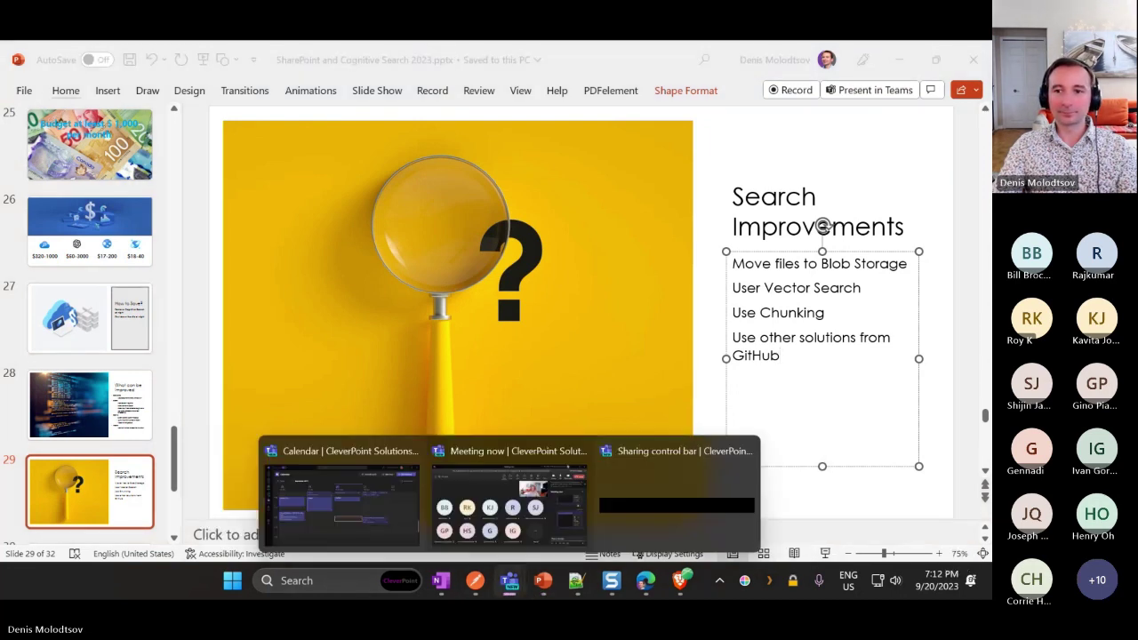
left_click(673, 507)
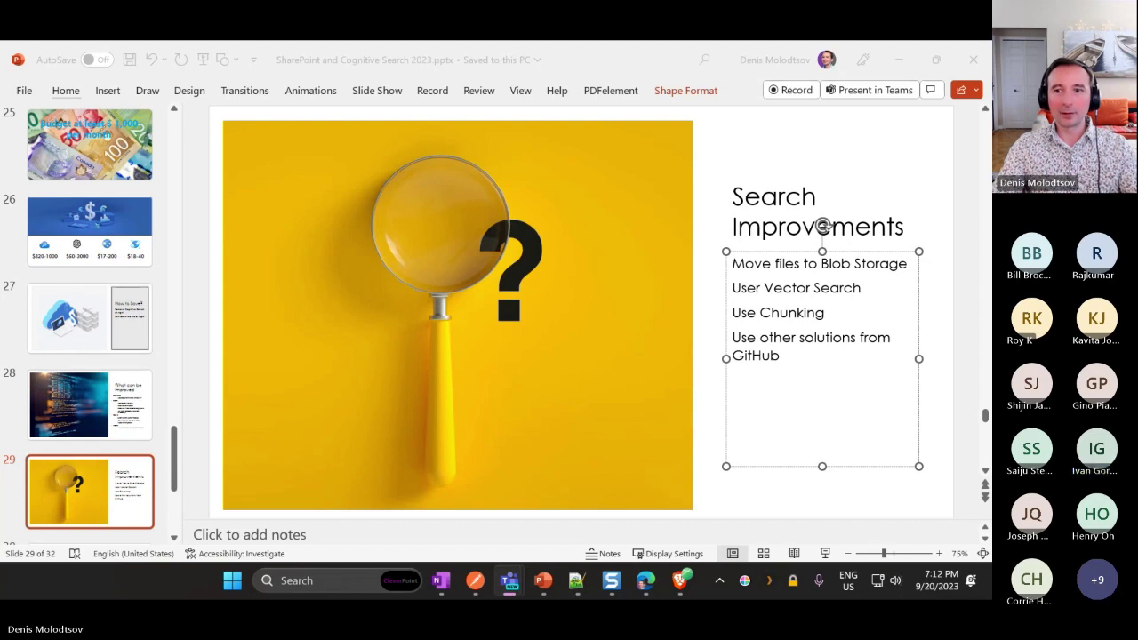
Switch to the cleverGPT chat in the browser and submit "We have a company dog Lola. can you forecast how many barks she will perform next year?".
left_click(645, 580)
left_click(164, 55)
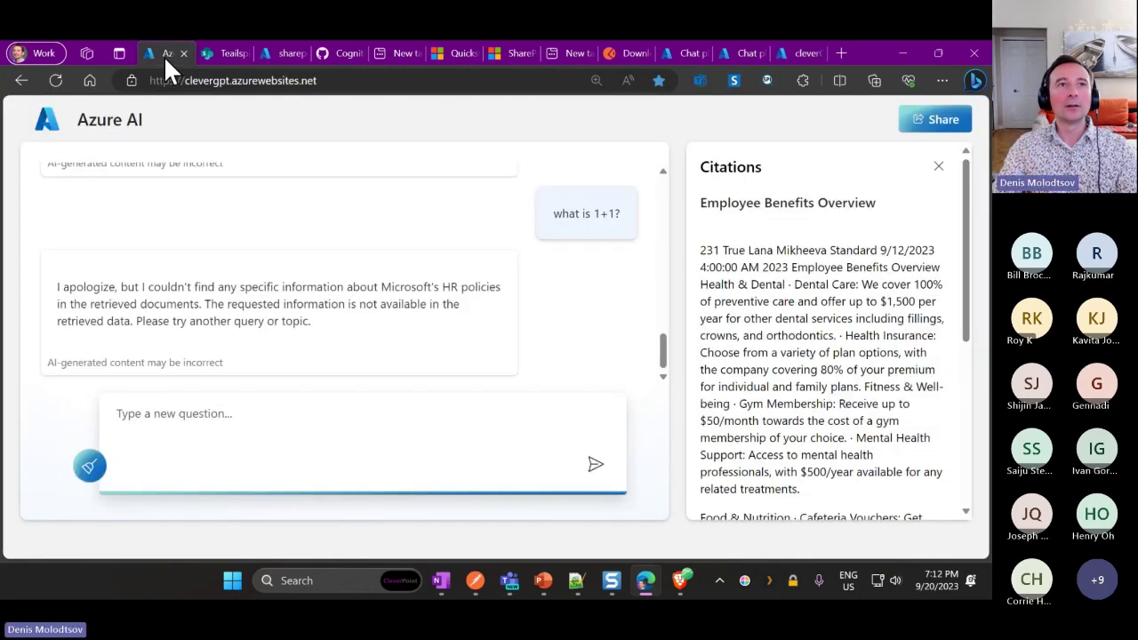
left_click(278, 430)
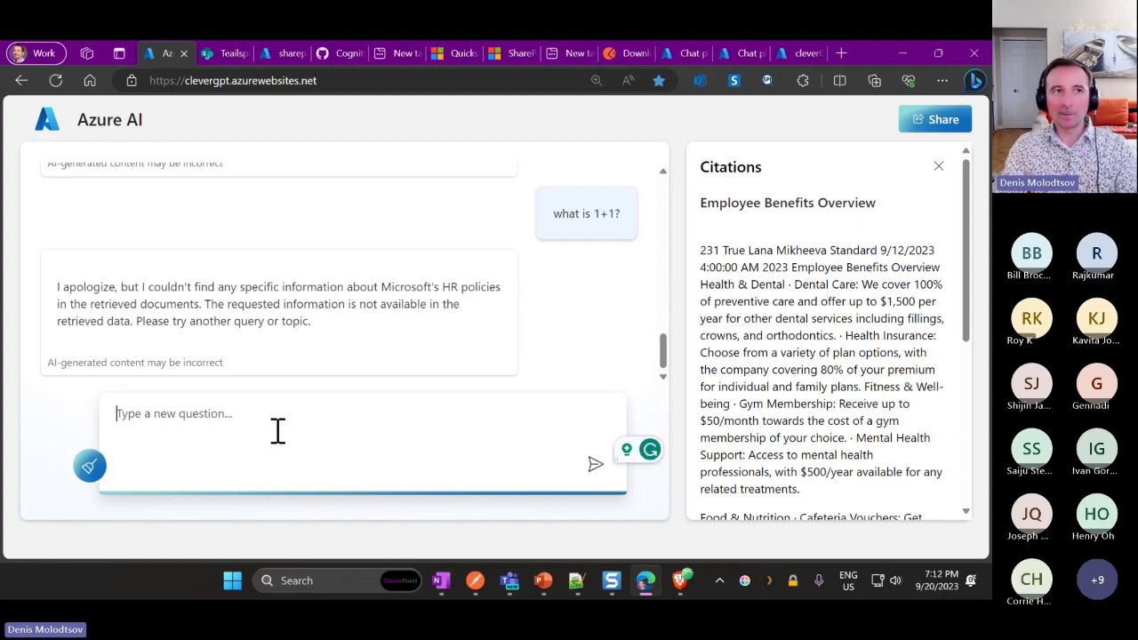
type("We have a d")
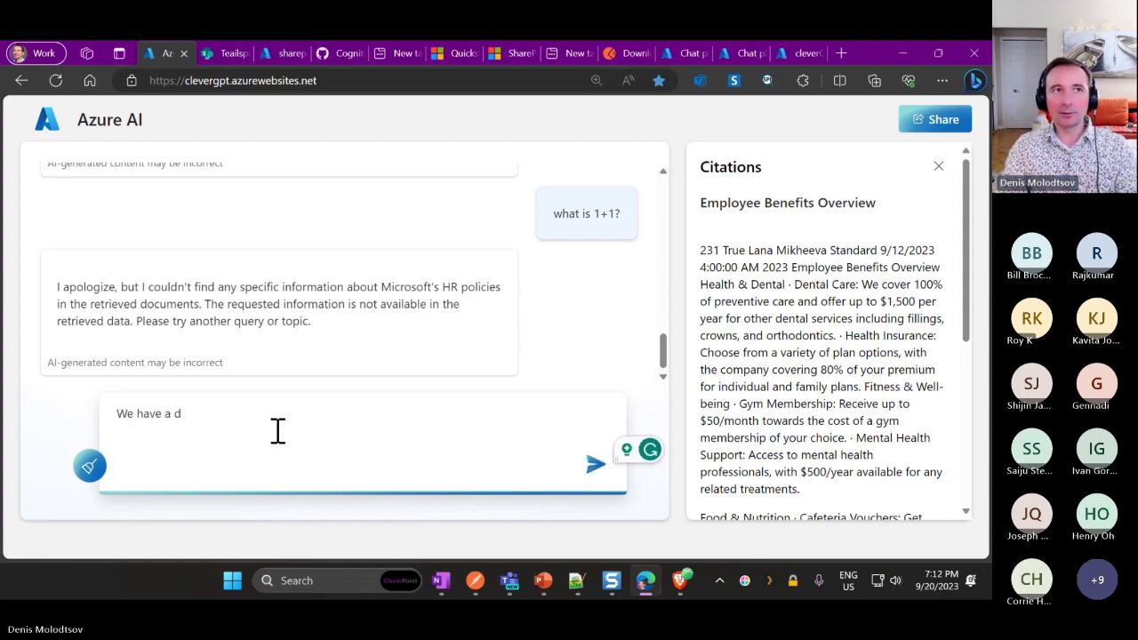
key("BackSpace")
type("company dog ")
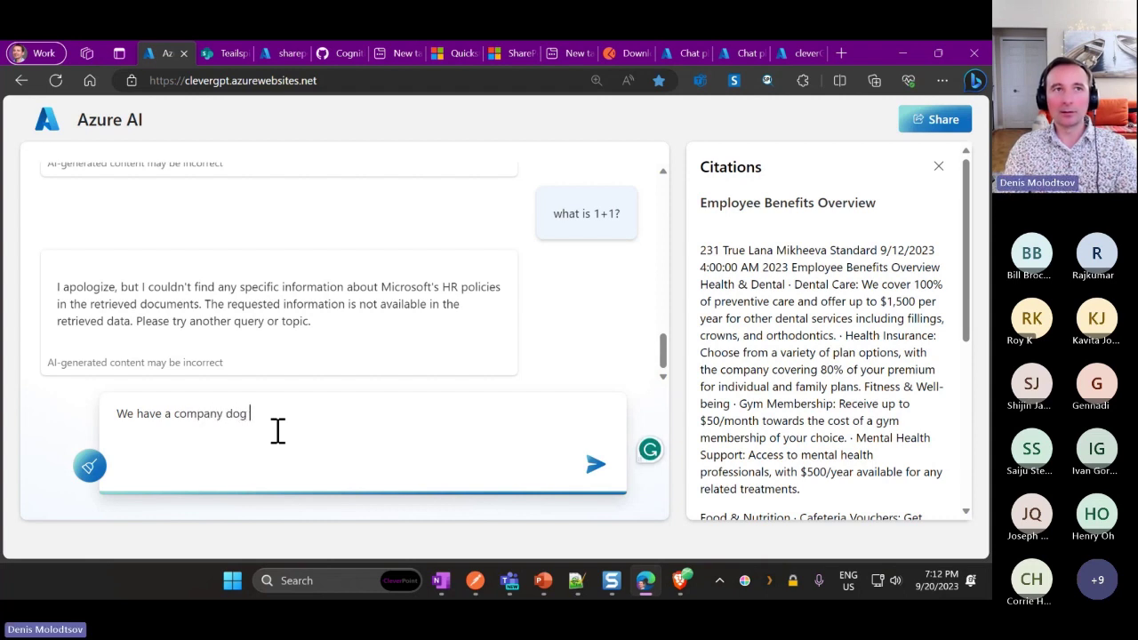
type("Loca")
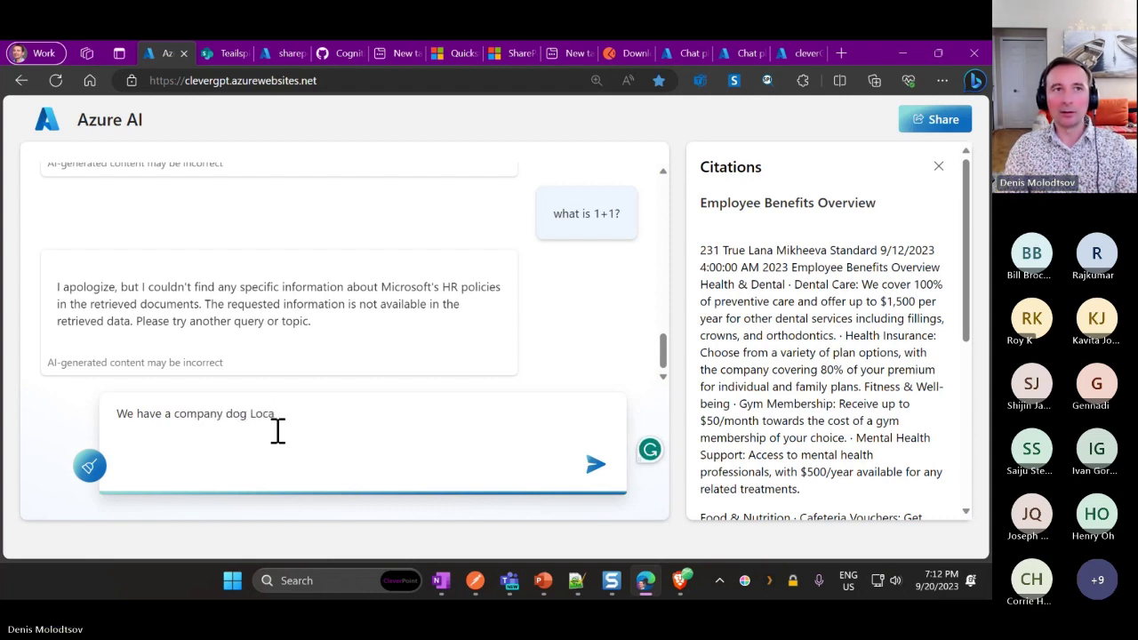
key("BackSpace")
key("BackSpace")
key("BackSpace")
type("la. can yo")
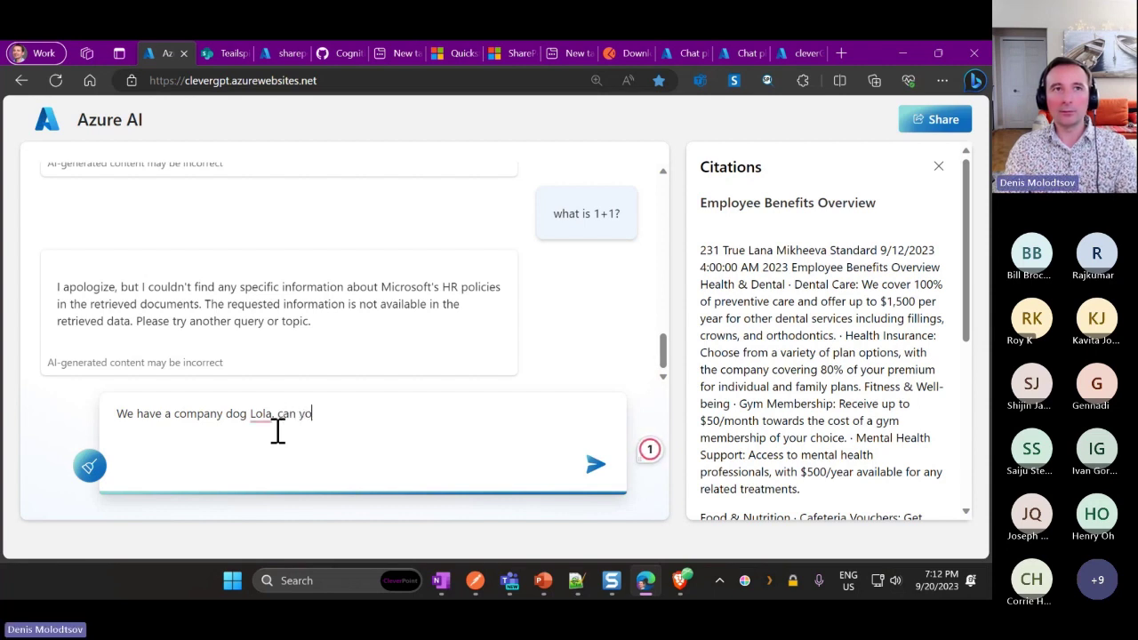
type("u forecast")
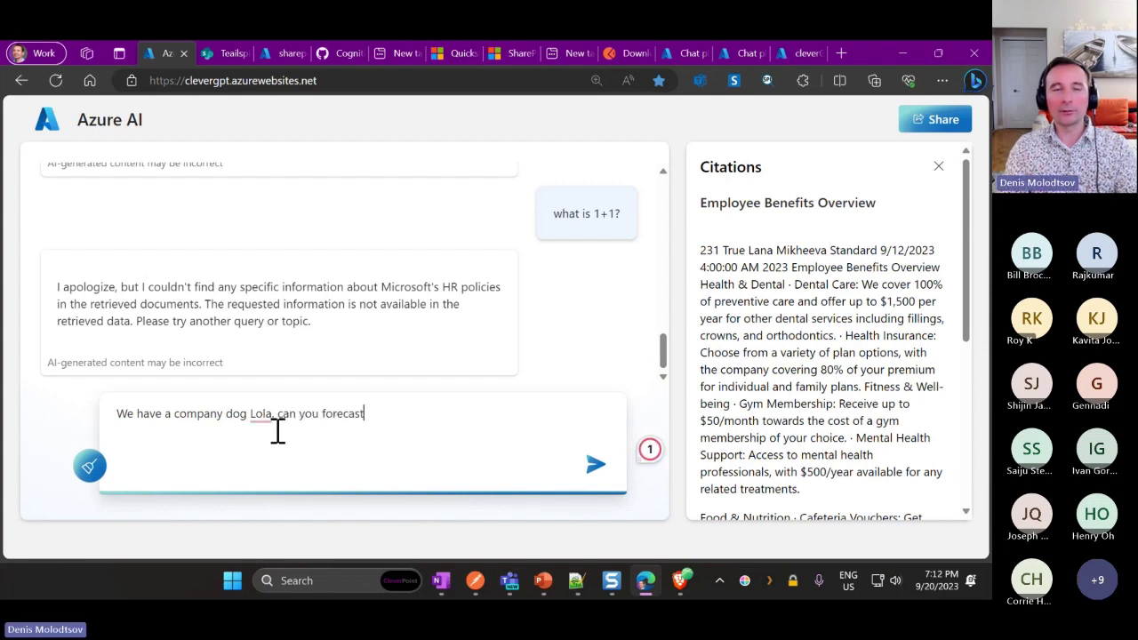
type(" how ")
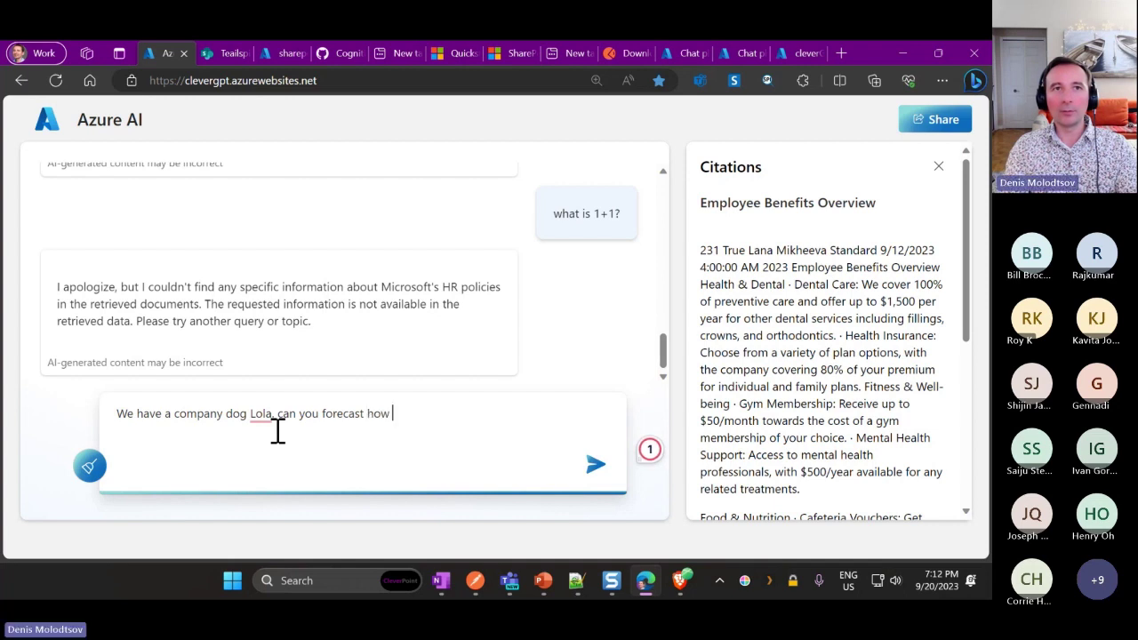
type("many barks she ")
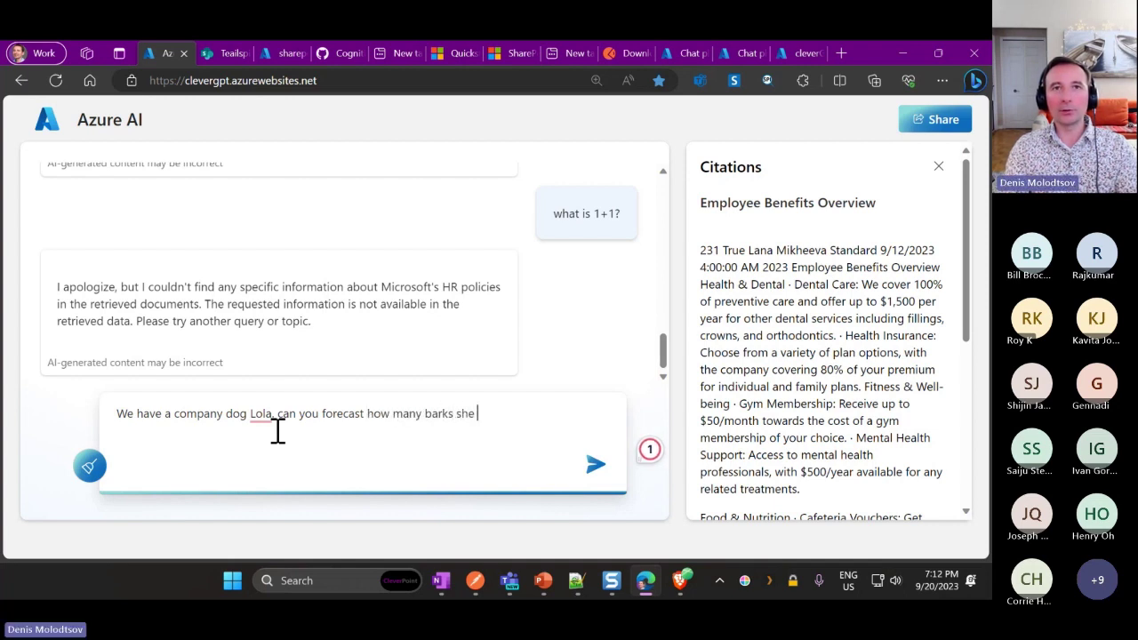
type("will ")
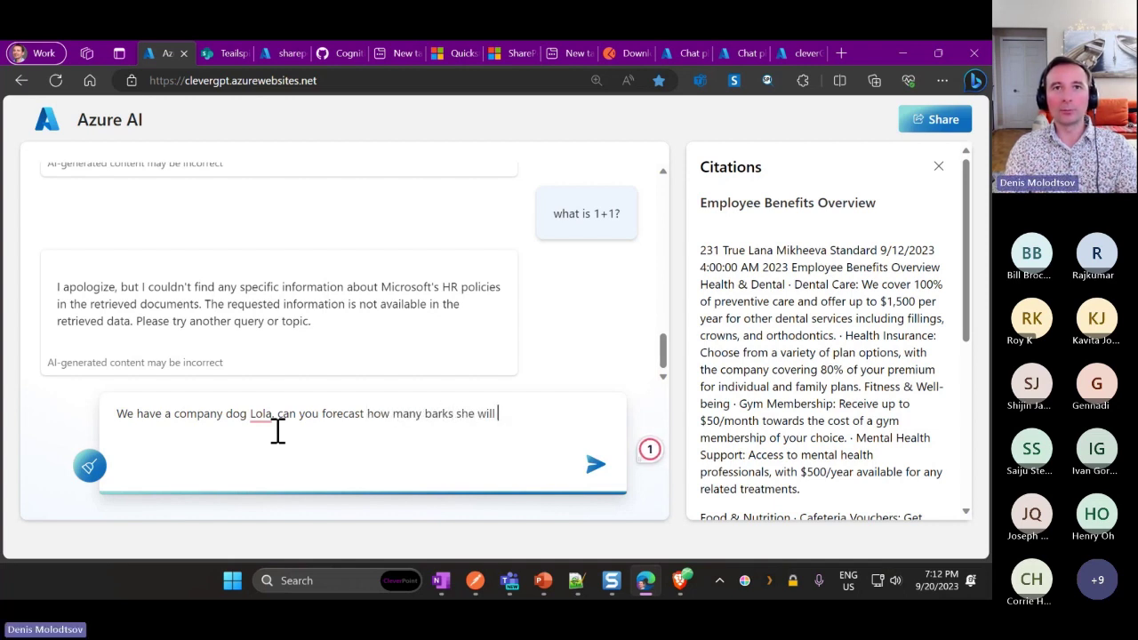
type("perform ")
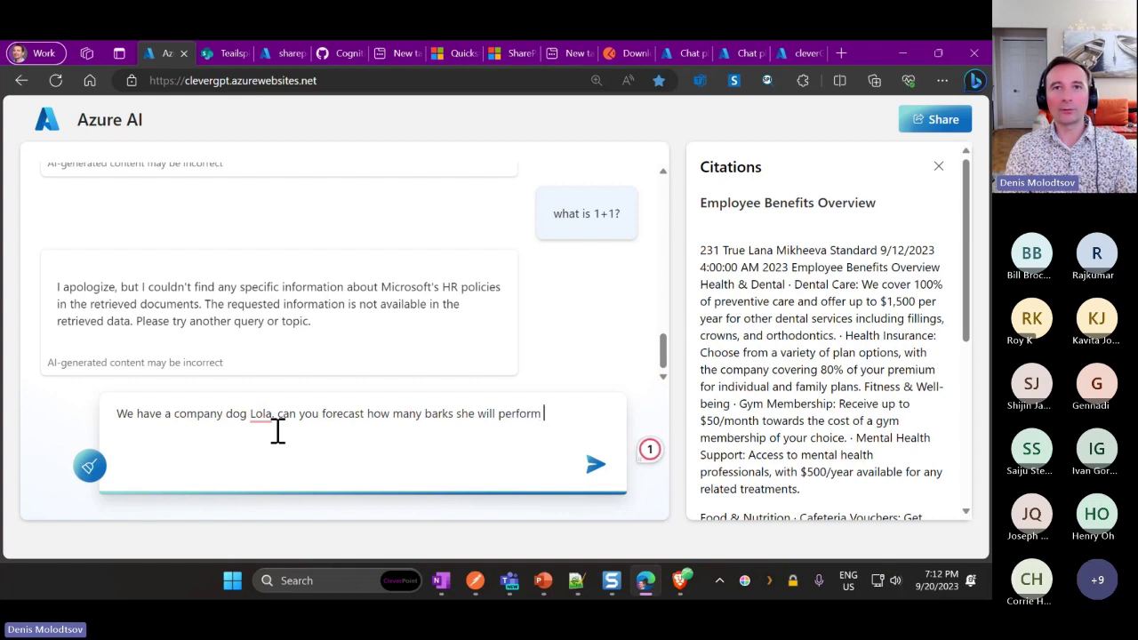
type("next year?")
key("Return")
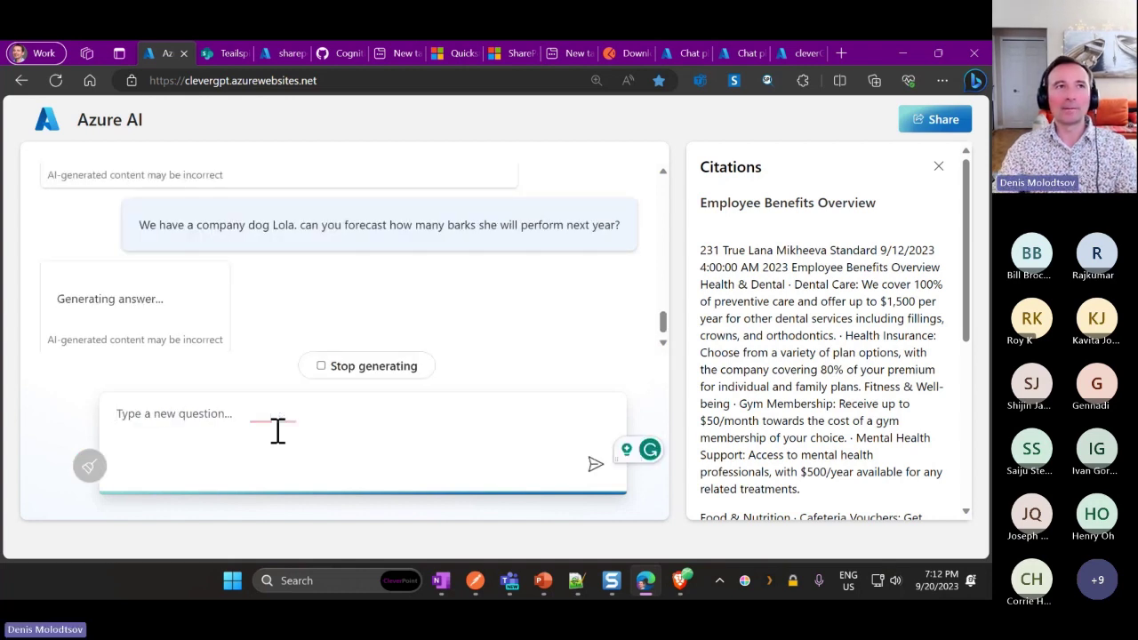